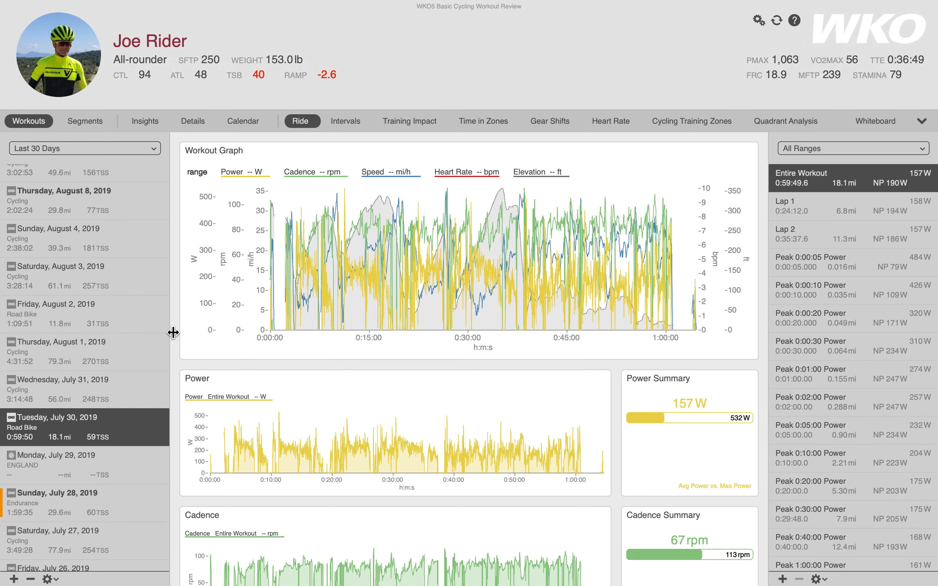
Collapse the workout list to widen the chart area and open the Whiteboard dashboard.
left_click_drag(173, 332, 14, 330)
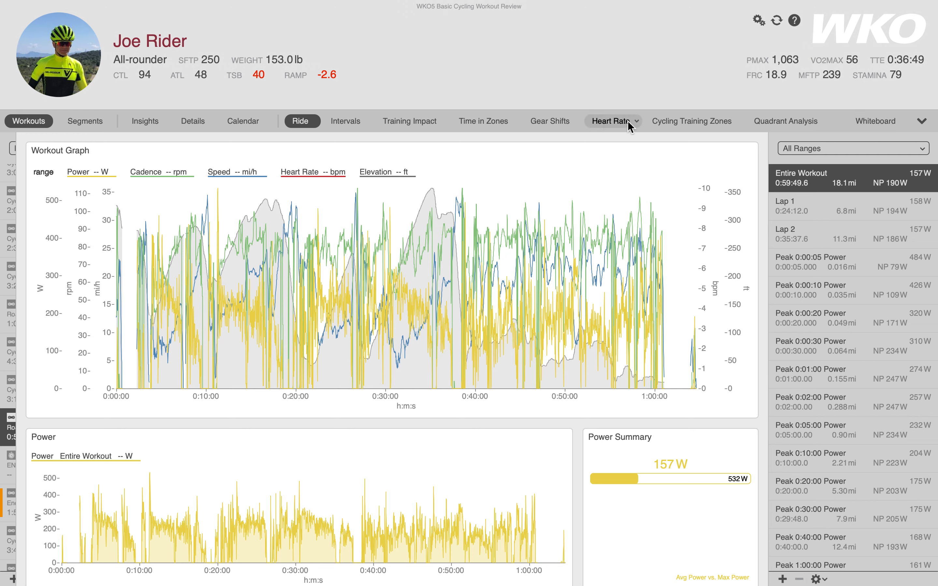
left_click(922, 122)
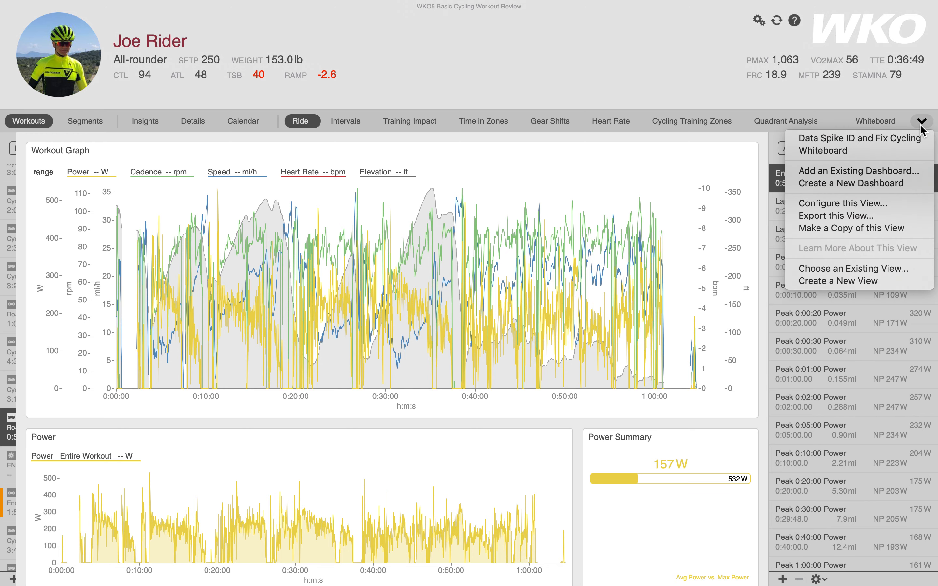
left_click(845, 153)
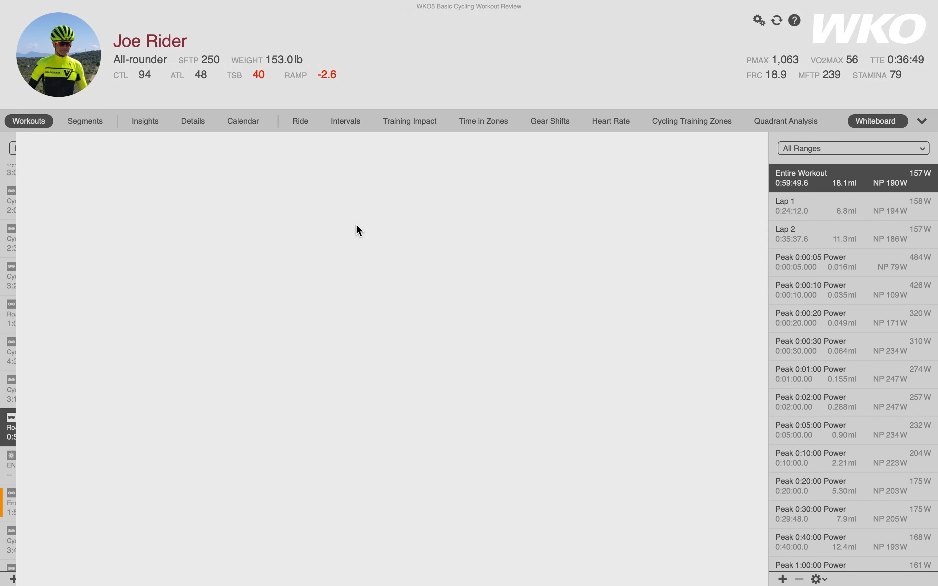
Create a new custom chart on the Whiteboard dashboard and enlarge it to span the dashboard's full width.
left_click(903, 125)
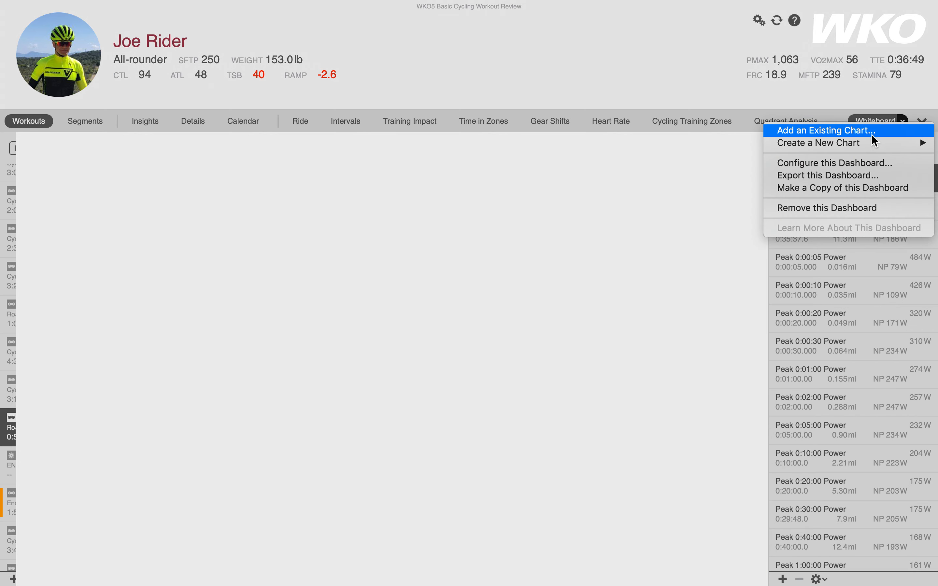
mouse_move(854, 143)
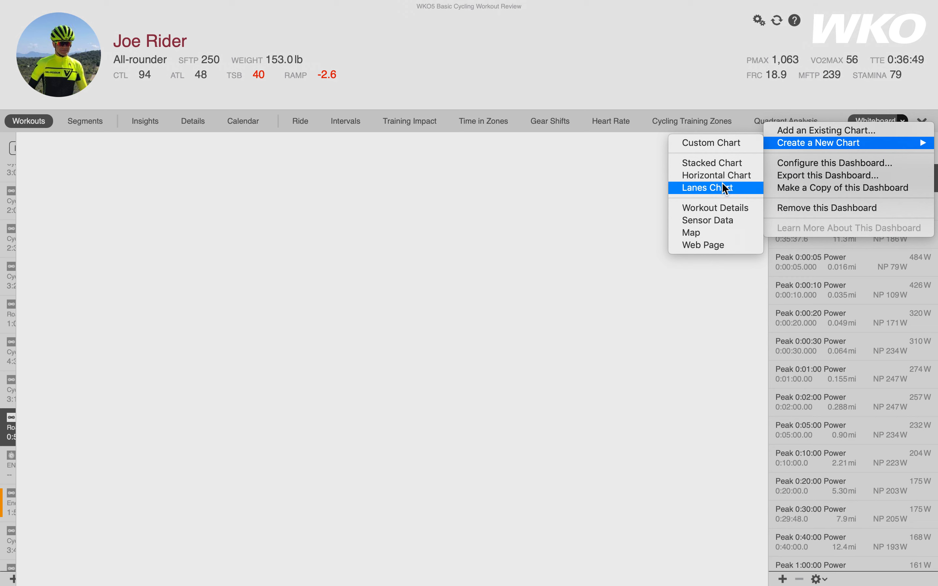
left_click(715, 146)
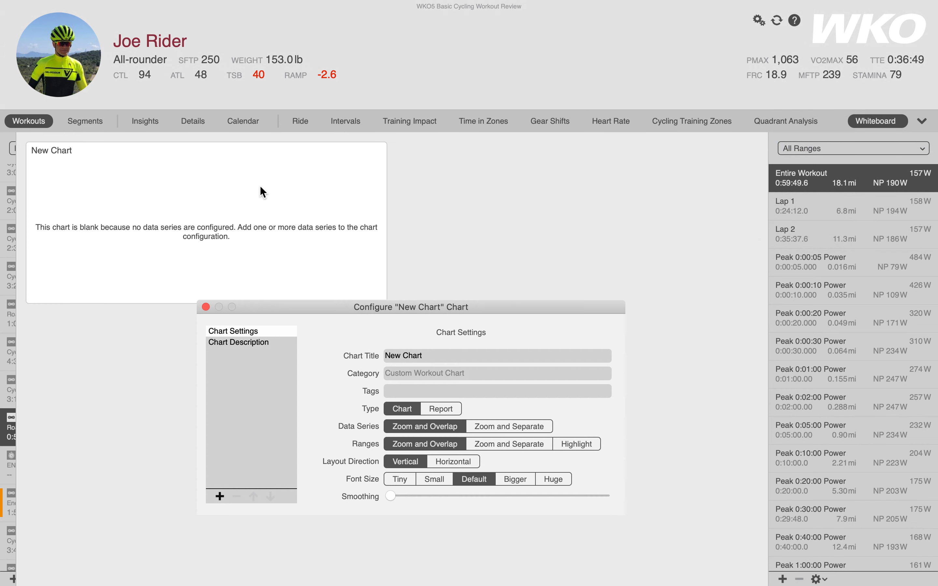
left_click(207, 307)
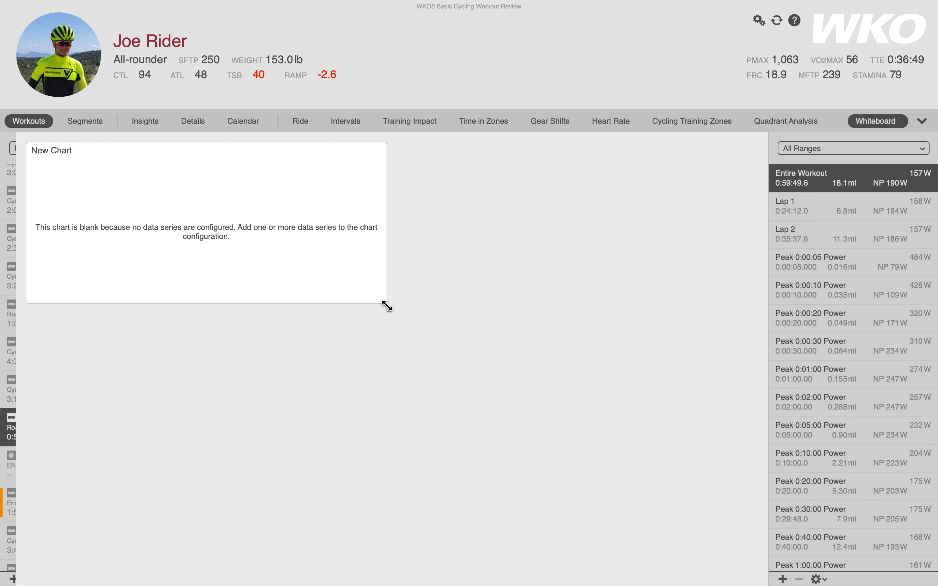
left_click_drag(387, 306, 724, 484)
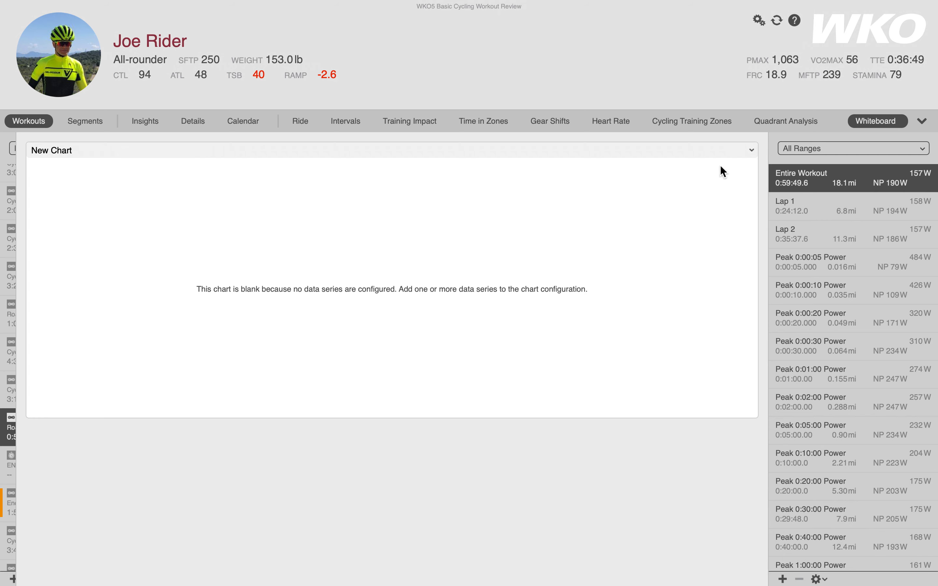
Configure the new chart with the title "Video Test" and the type Chart.
left_click(751, 150)
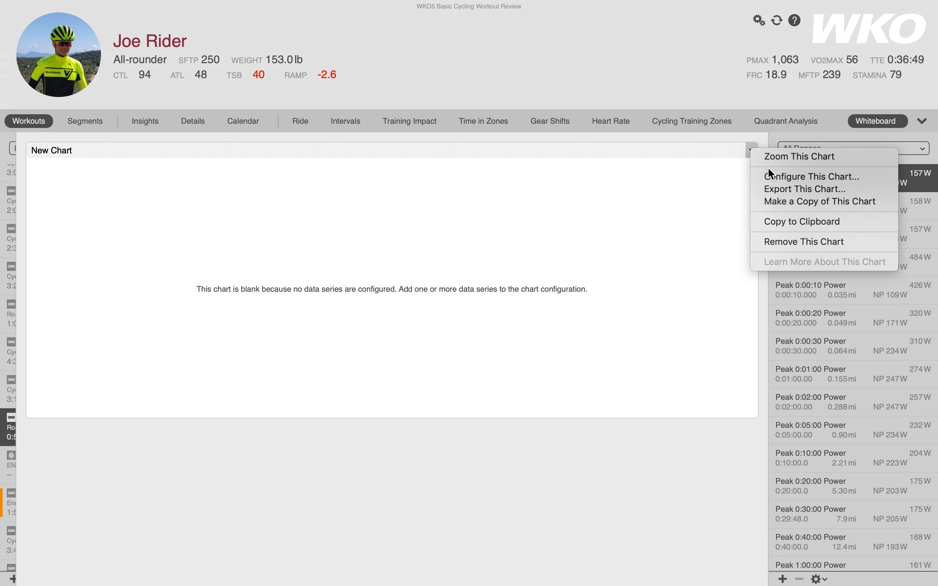
left_click(770, 176)
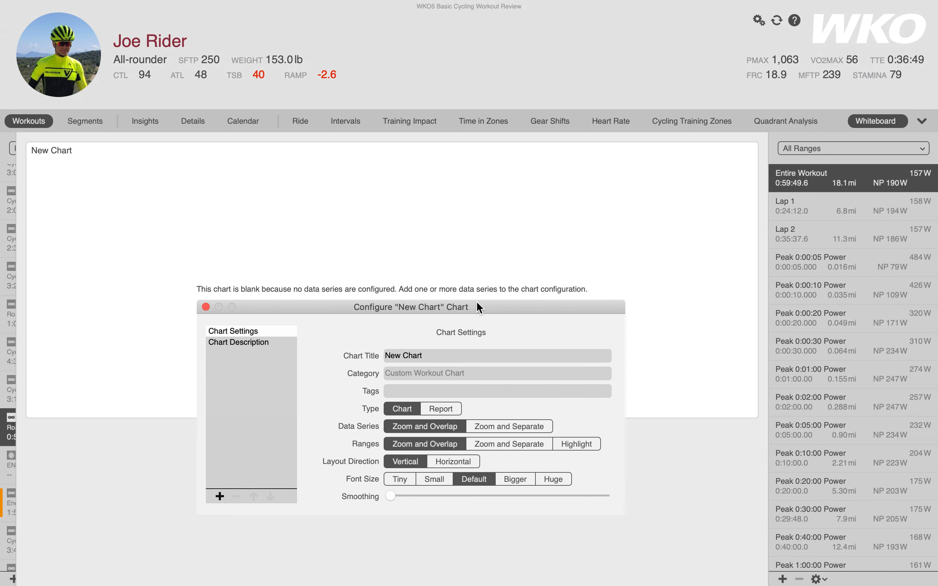
left_click_drag(477, 303, 620, 73)
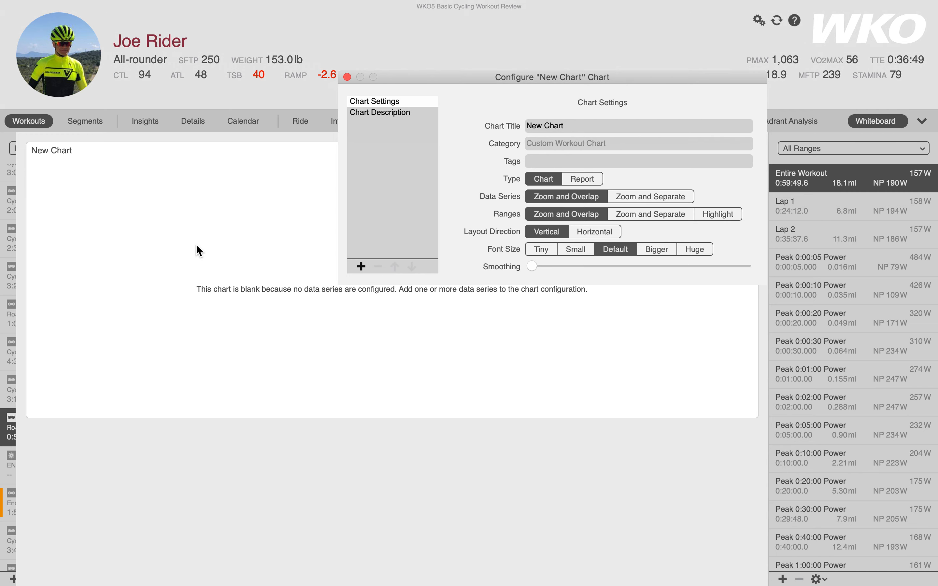
left_click_drag(565, 126, 522, 126)
type("V")
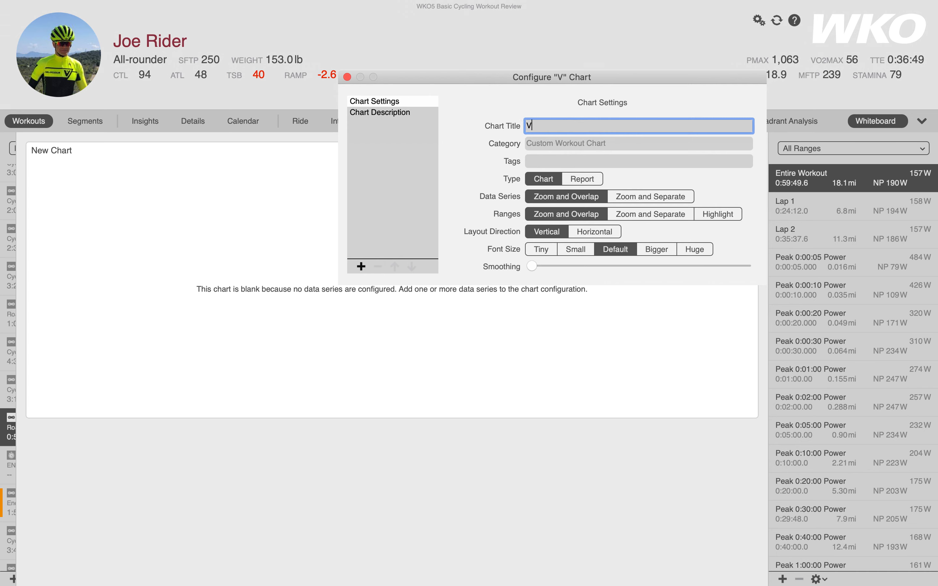
type("ideo Test")
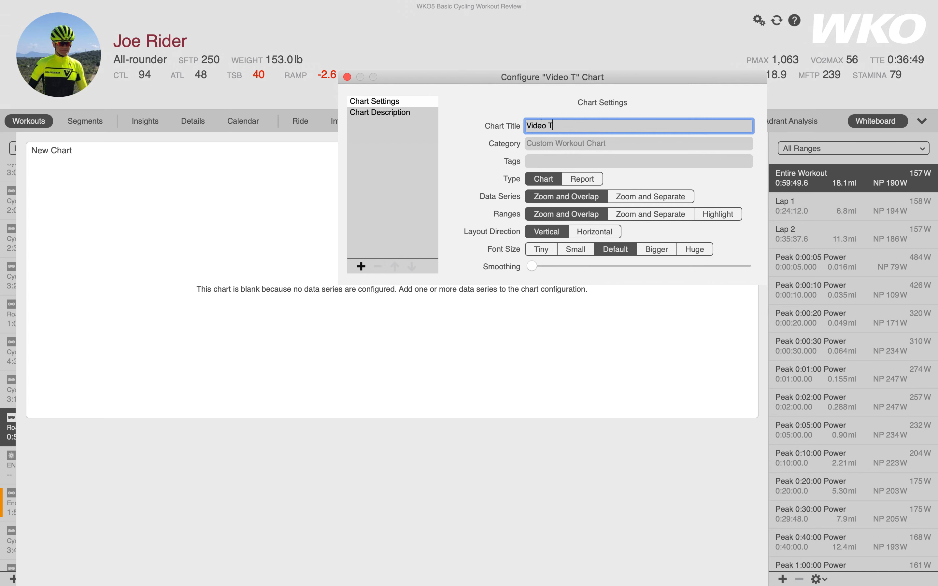
left_click(535, 147)
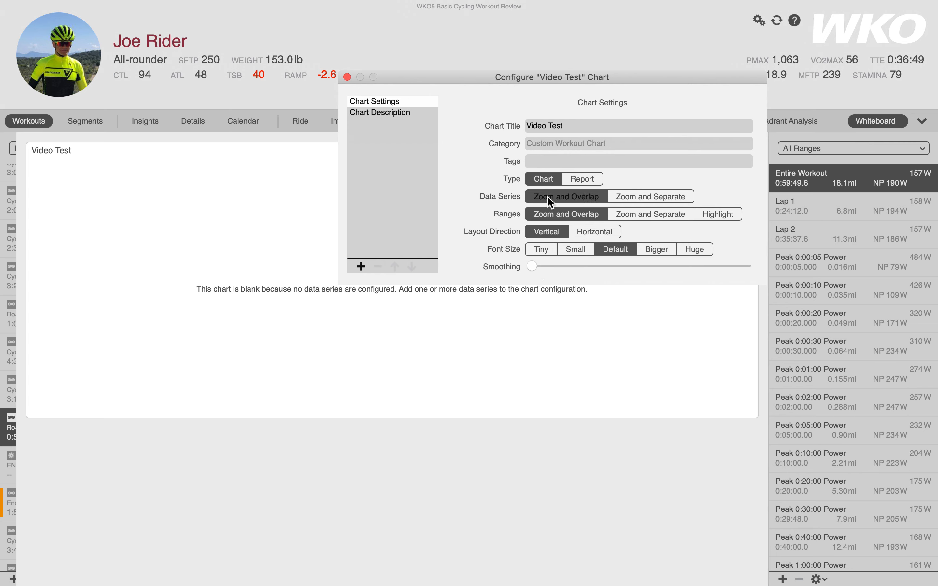
left_click(580, 182)
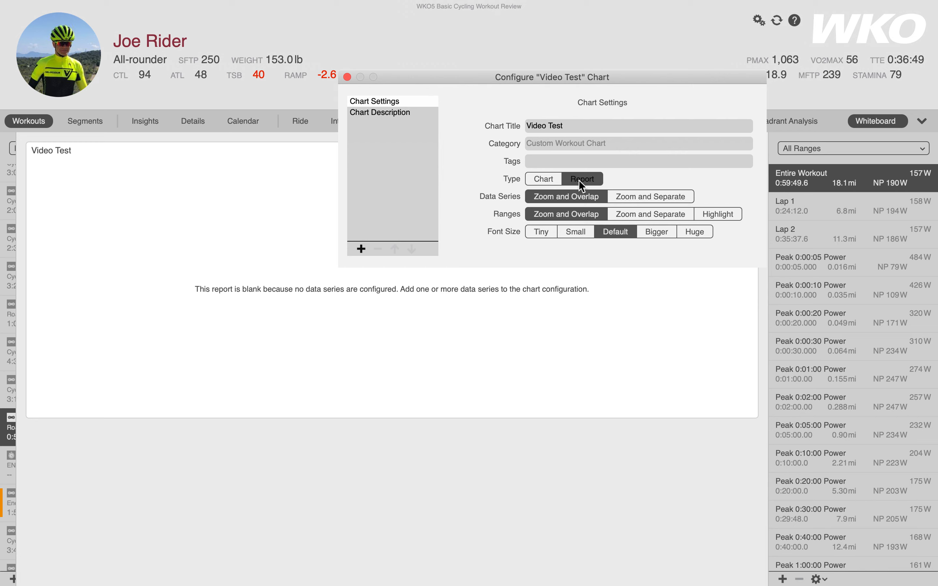
left_click(550, 183)
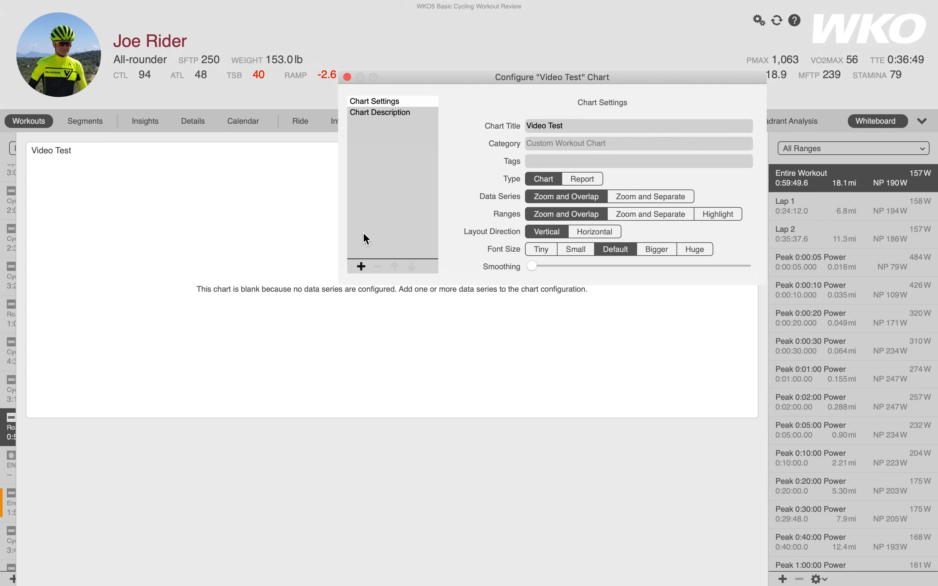
Add a data series named "Power" with the Line chart type and Medium line weight.
left_click(361, 267)
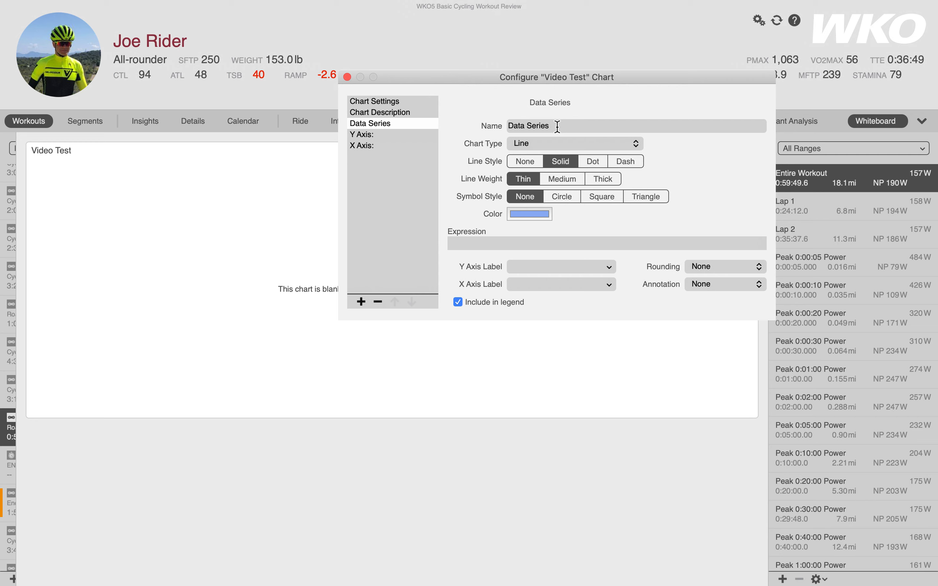
left_click_drag(557, 125, 510, 126)
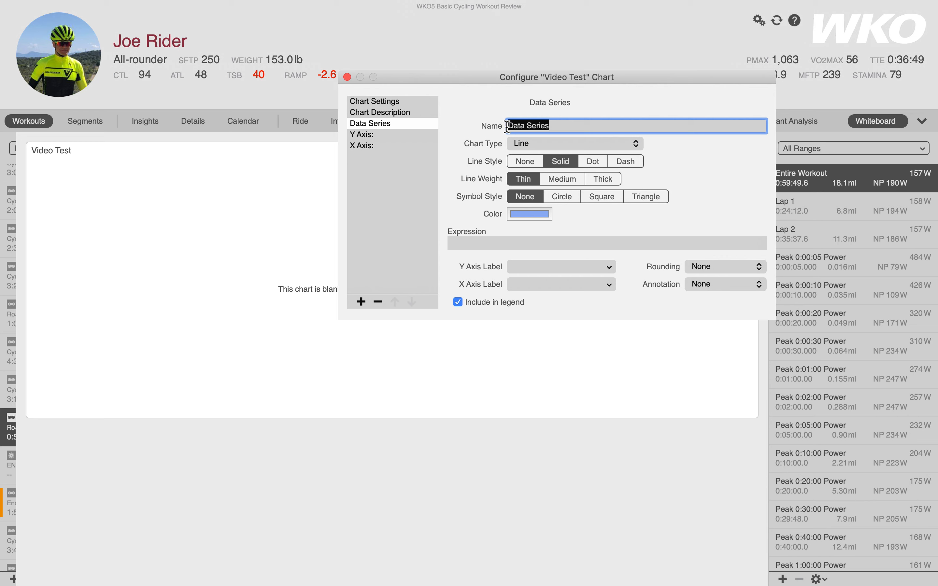
type("Power")
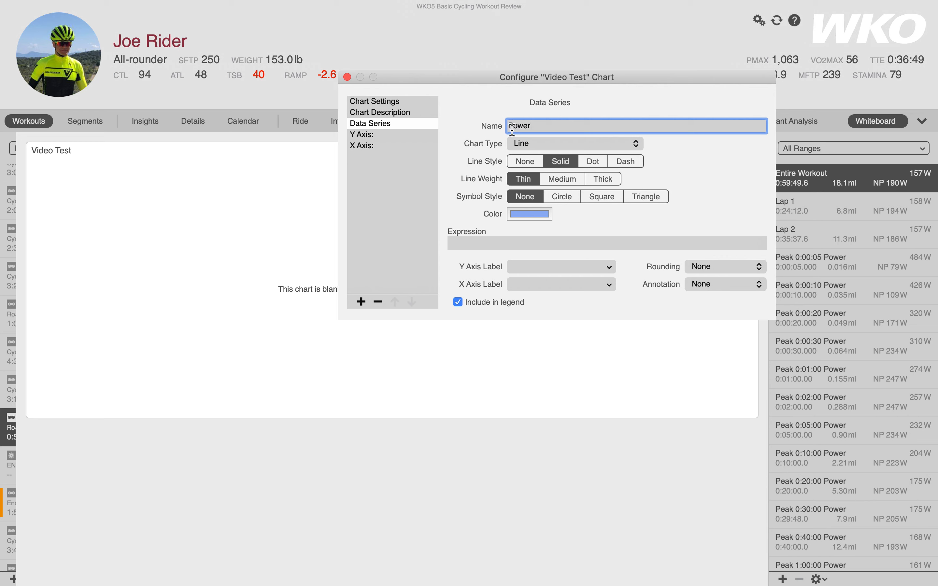
left_click(526, 145)
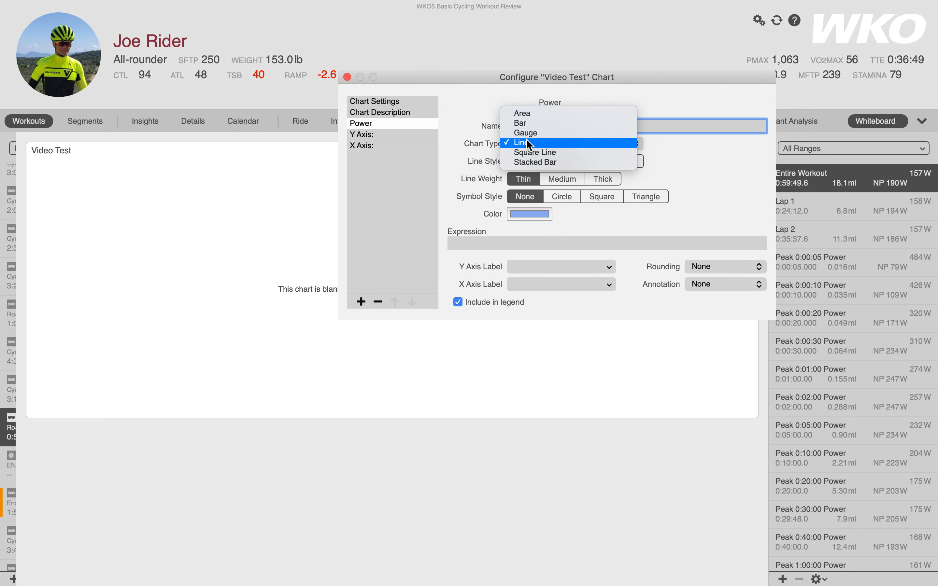
left_click(527, 140)
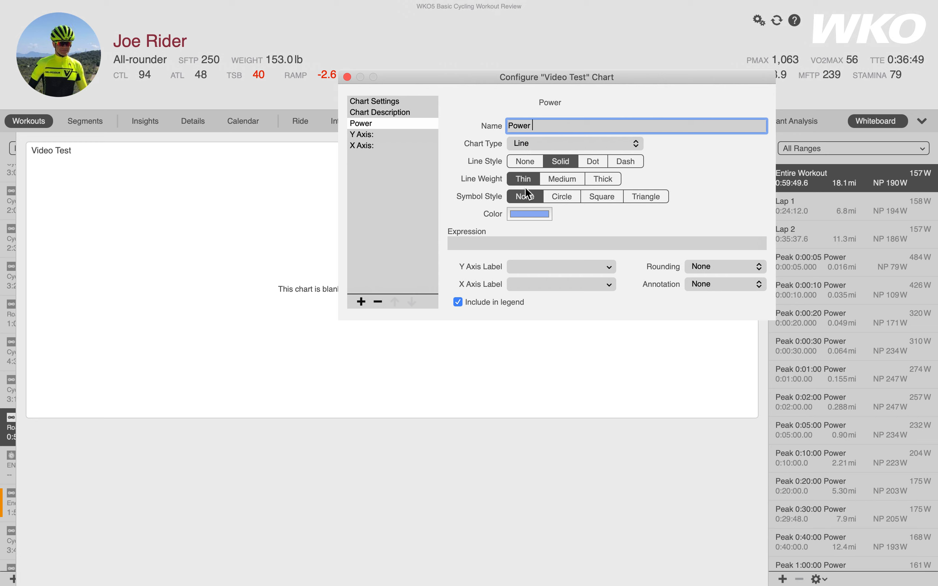
left_click(553, 182)
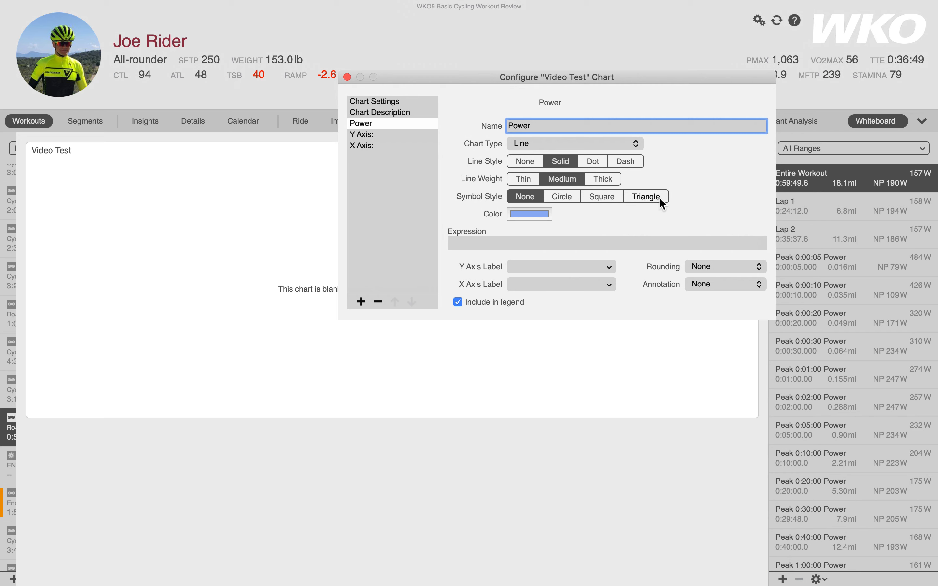
Set the Power series color to the Power swatch from the WKO5 color palette.
left_click(531, 212)
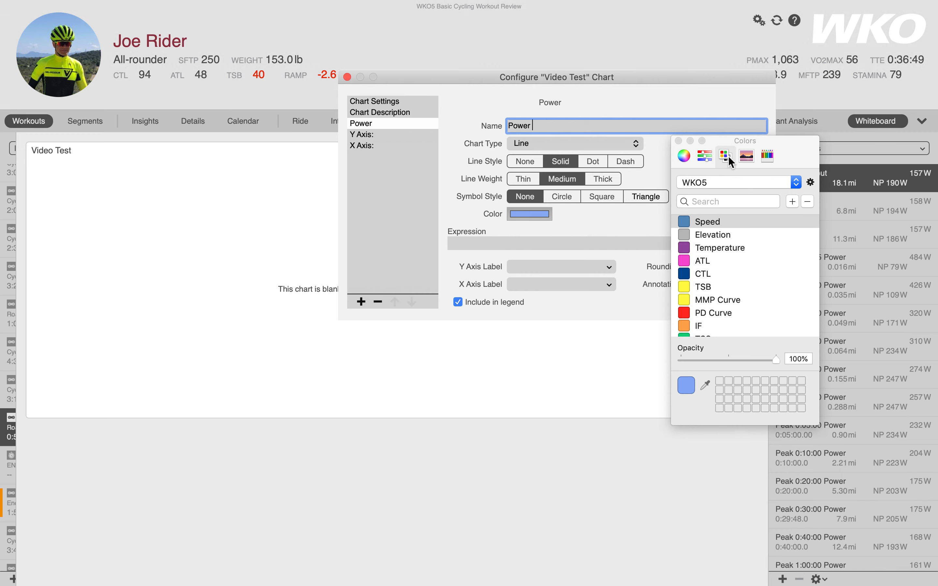
left_click(797, 183)
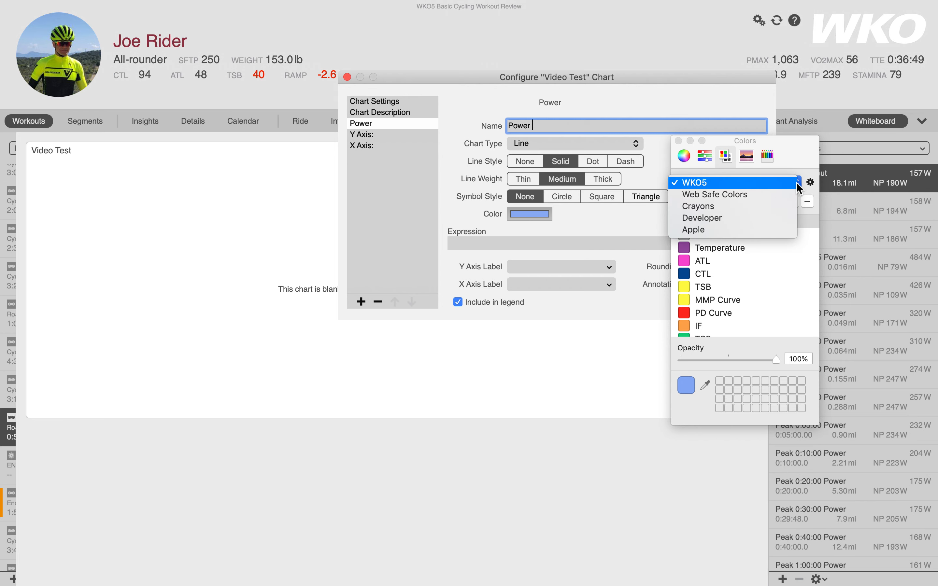
left_click(710, 183)
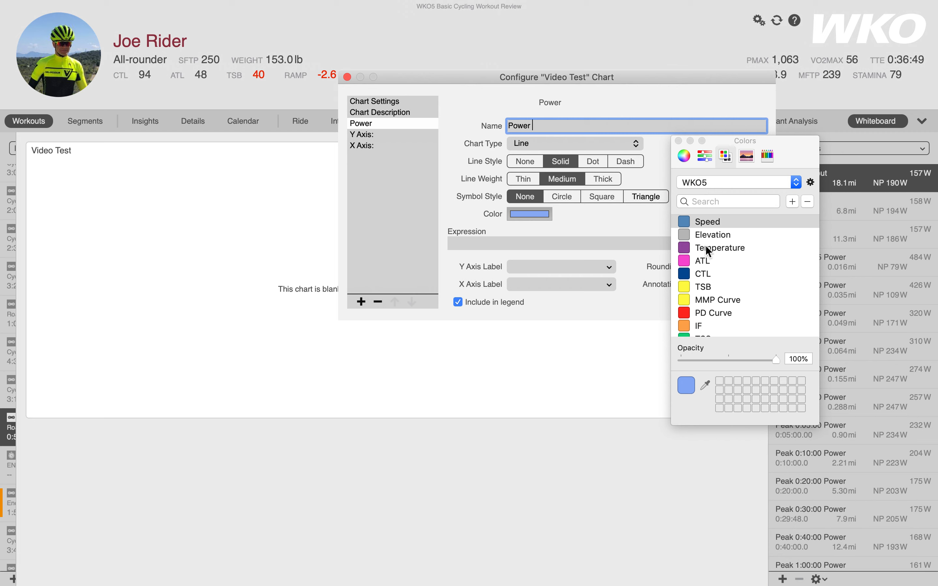
scroll(706, 249, "up", 2)
left_click(684, 225)
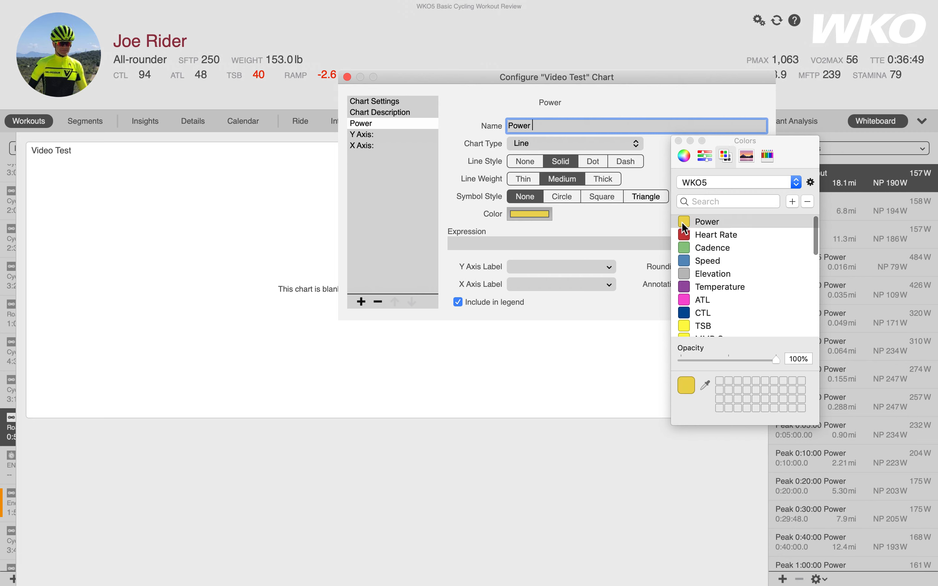
left_click(678, 142)
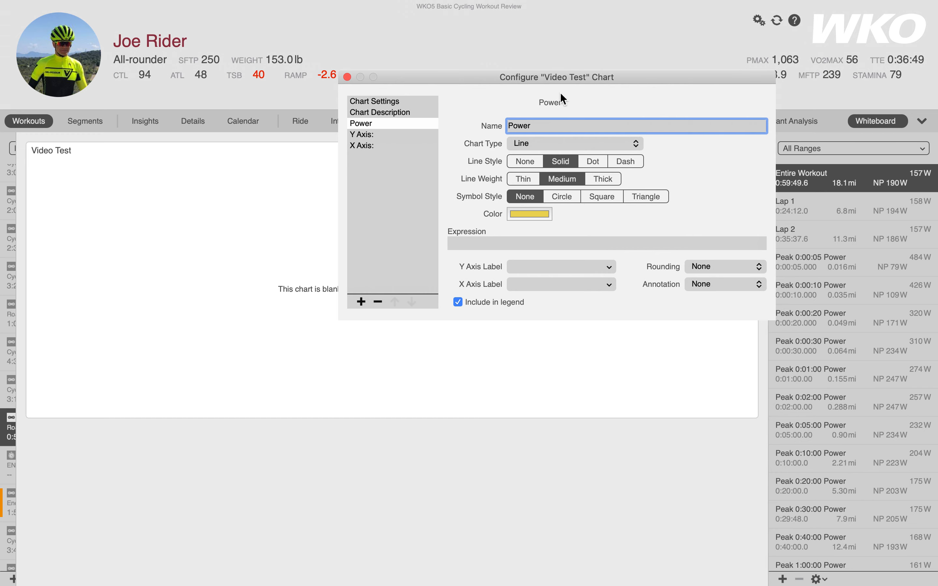
Browse the function lists in the WKO5 Expressions Guide in Safari and return to the Power series' expression in WKO5.
left_click_drag(578, 75, 715, 69)
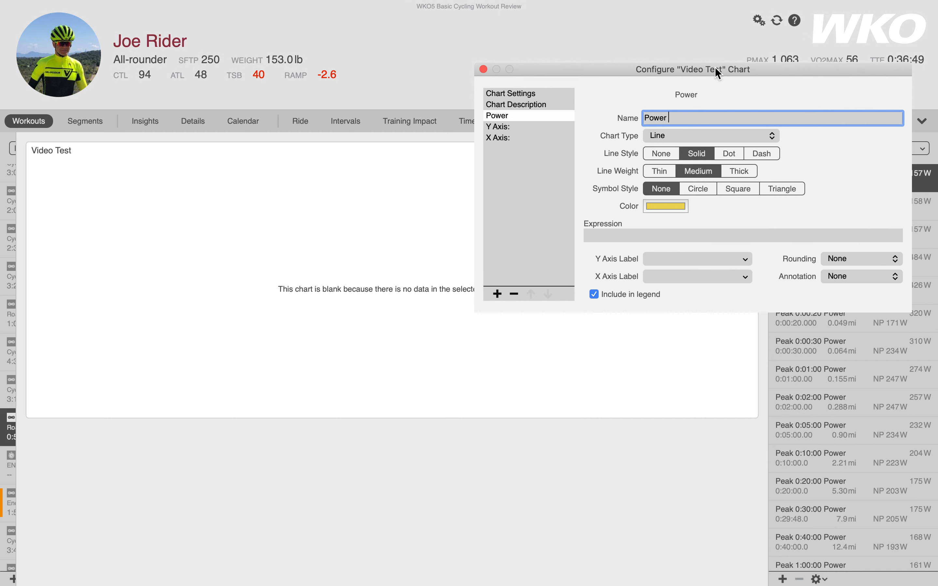
left_click(595, 239)
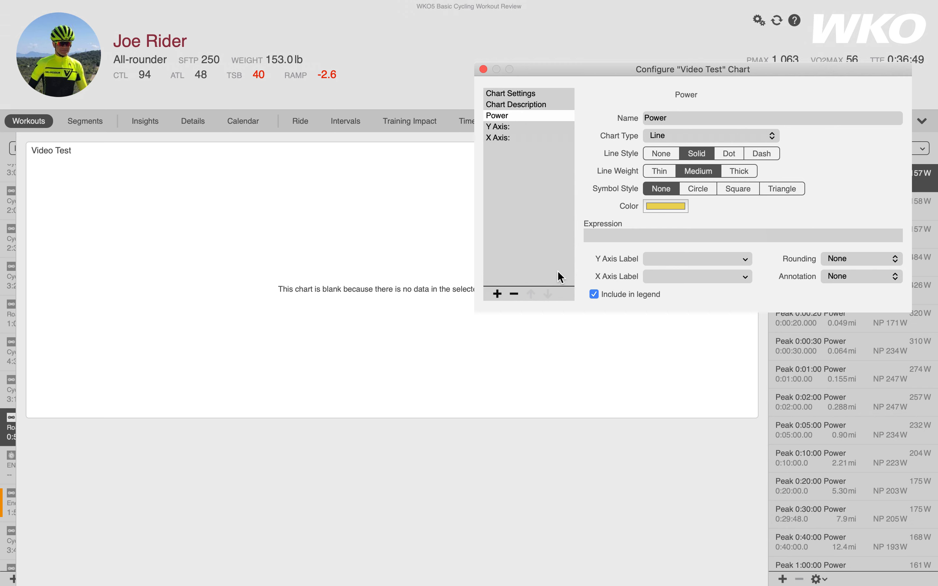
mouse_move(327, 6)
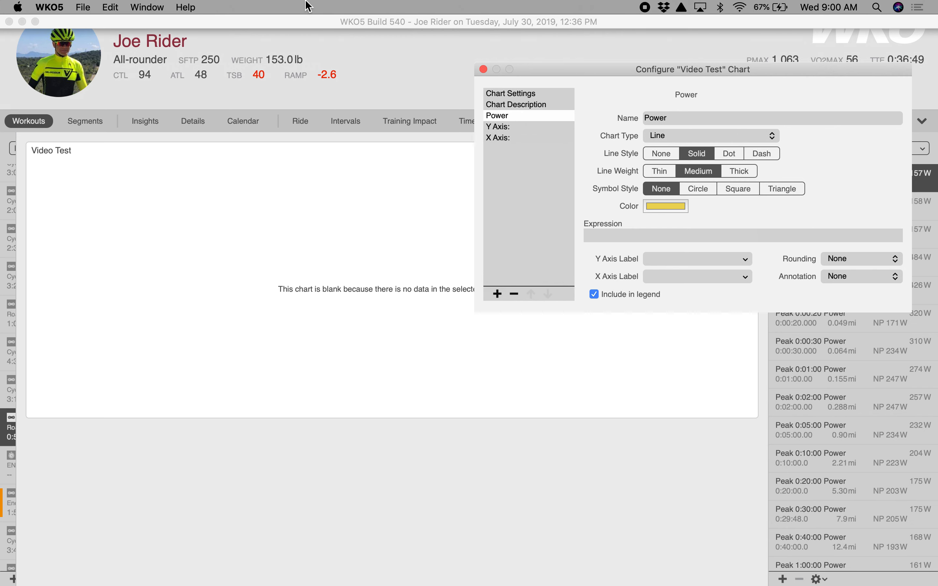
left_click(188, 7)
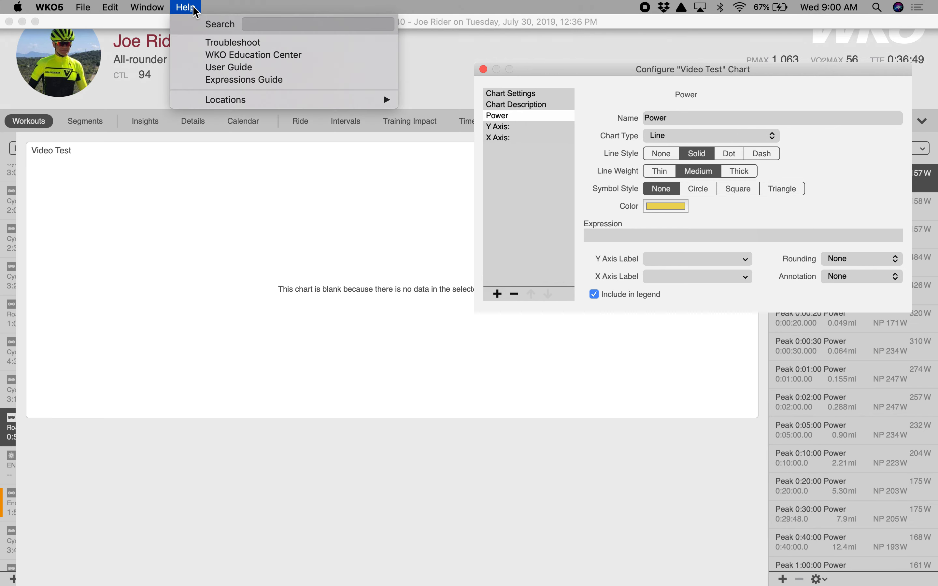
left_click(230, 81)
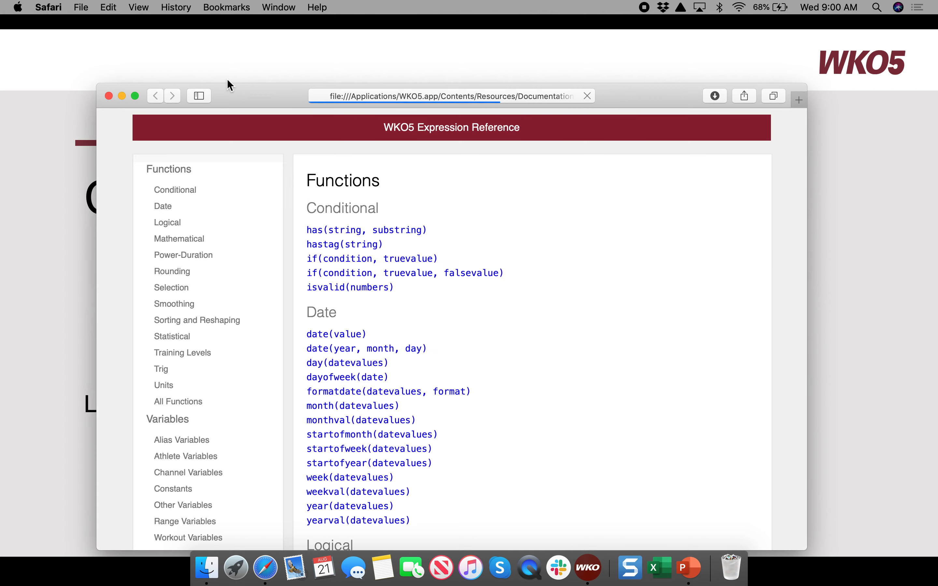
left_click_drag(280, 95, 282, 51)
scroll(477, 220, "down", 10)
scroll(475, 215, "down", 15)
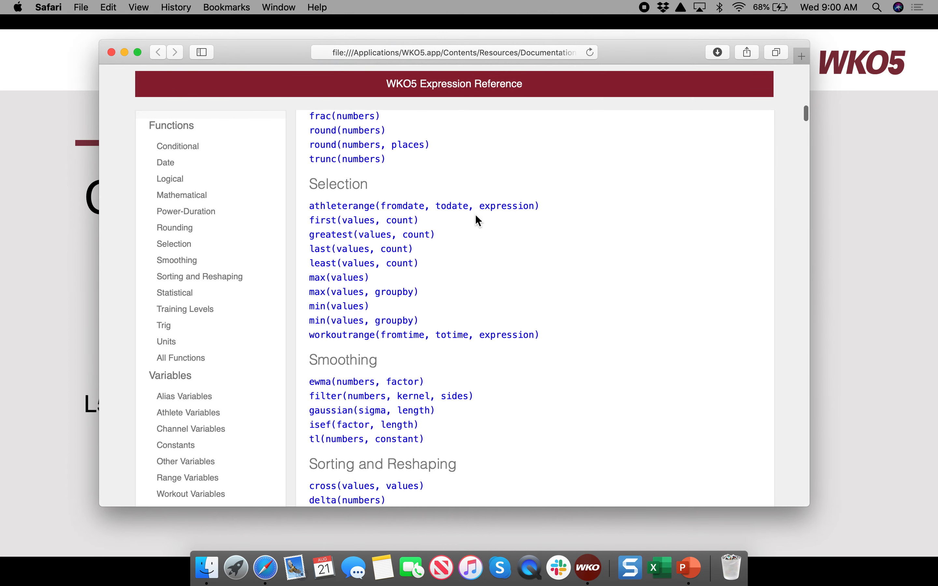
scroll(476, 216, "down", 5)
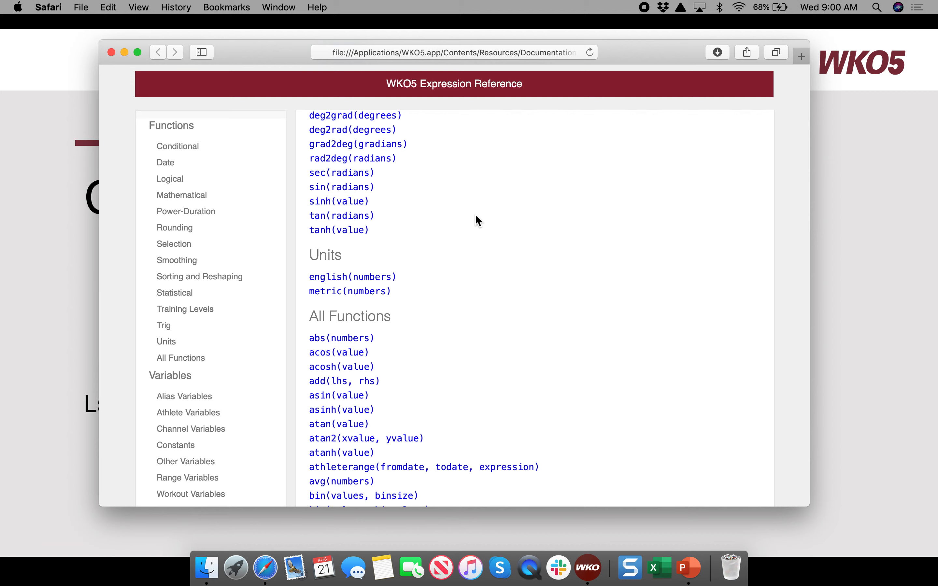
key("ctrl+Right")
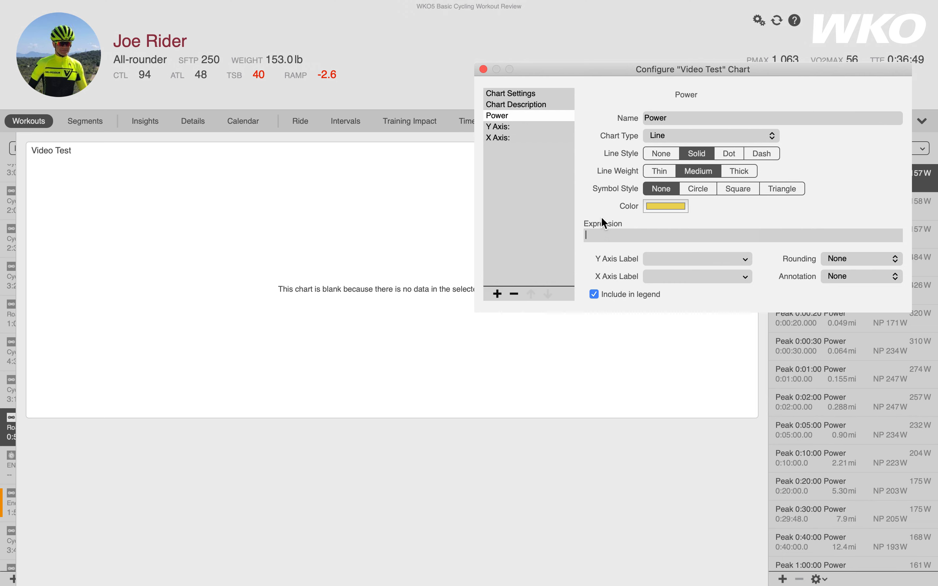
Examine the ready-made data channel, normalized power and cycling pedaling expressions offered for the Power series.
right_click(605, 225)
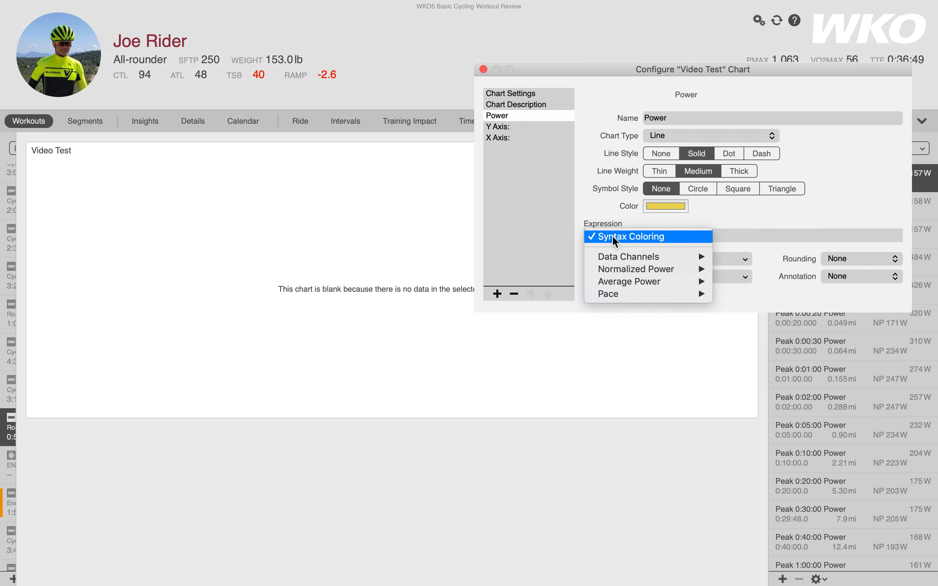
mouse_move(627, 259)
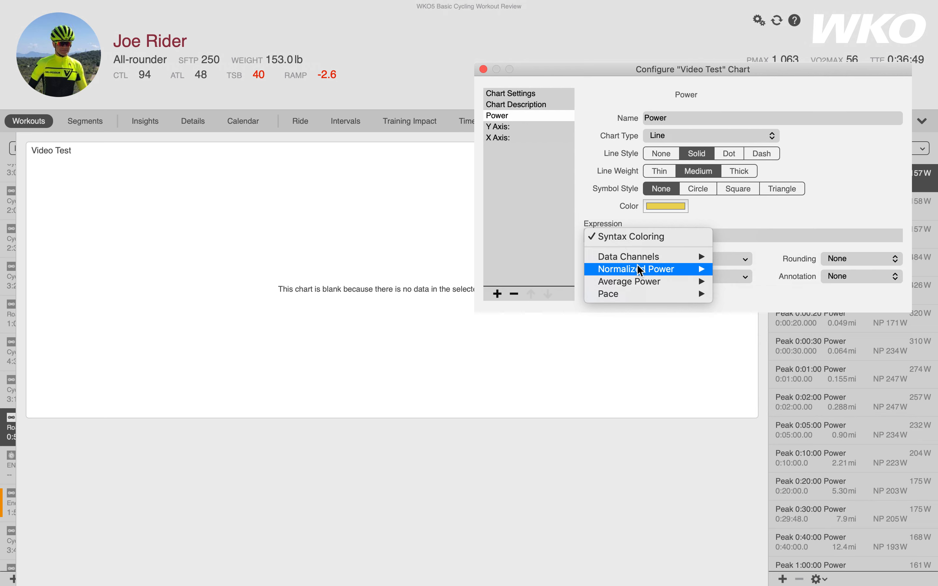
mouse_move(648, 283)
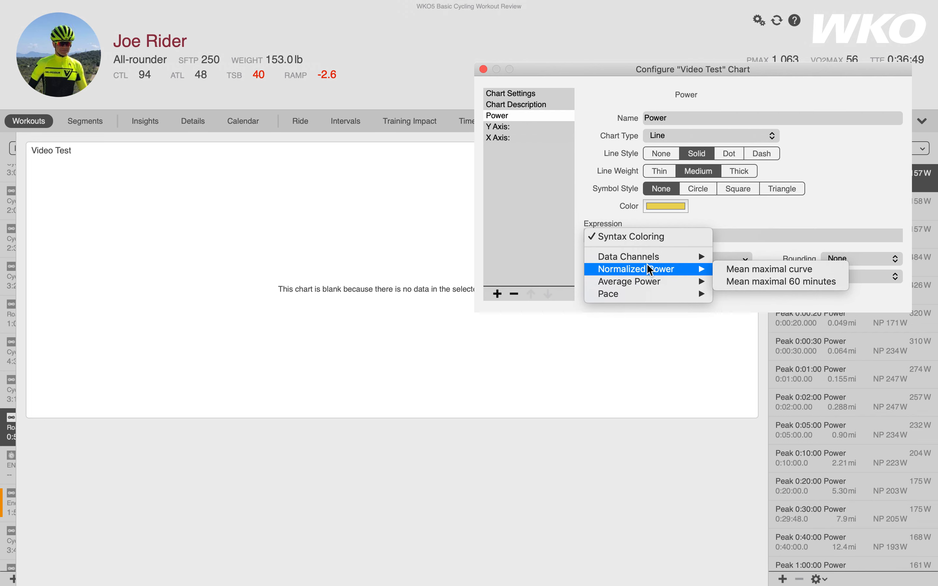
mouse_move(734, 260)
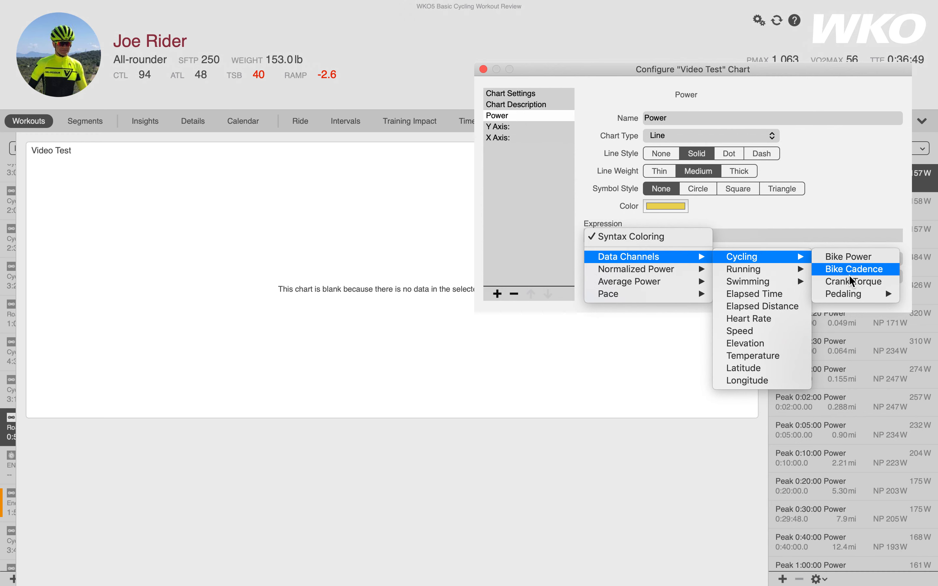
mouse_move(857, 301)
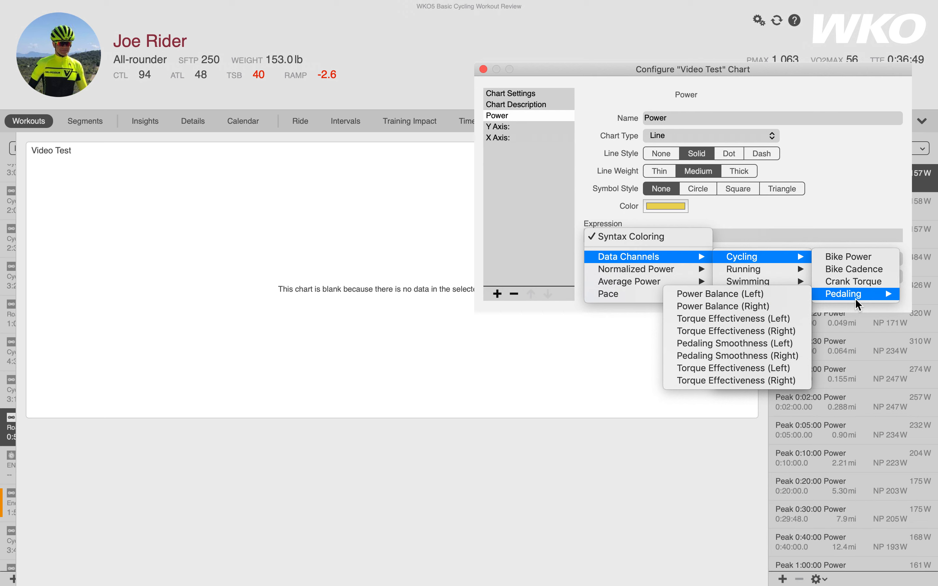
left_click(834, 213)
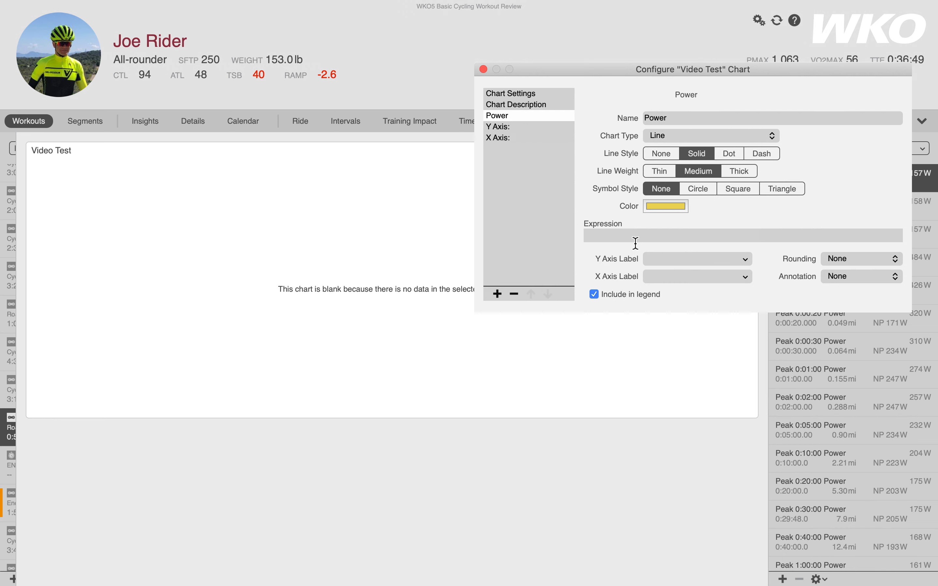
Set the Power series' expression to power.
type("power")
key("Return")
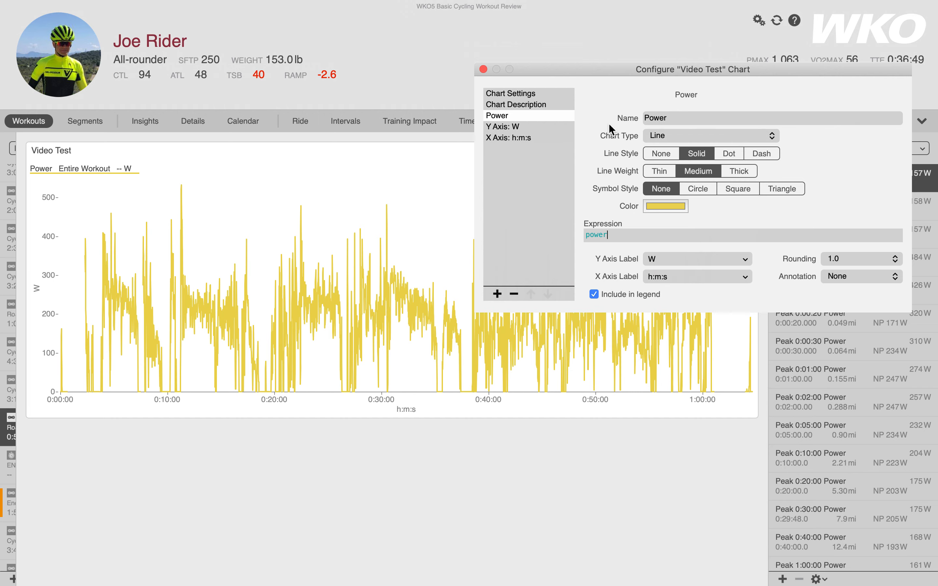
Try the Thin and Thick line weights on the Power series and return it to Medium.
left_click(665, 174)
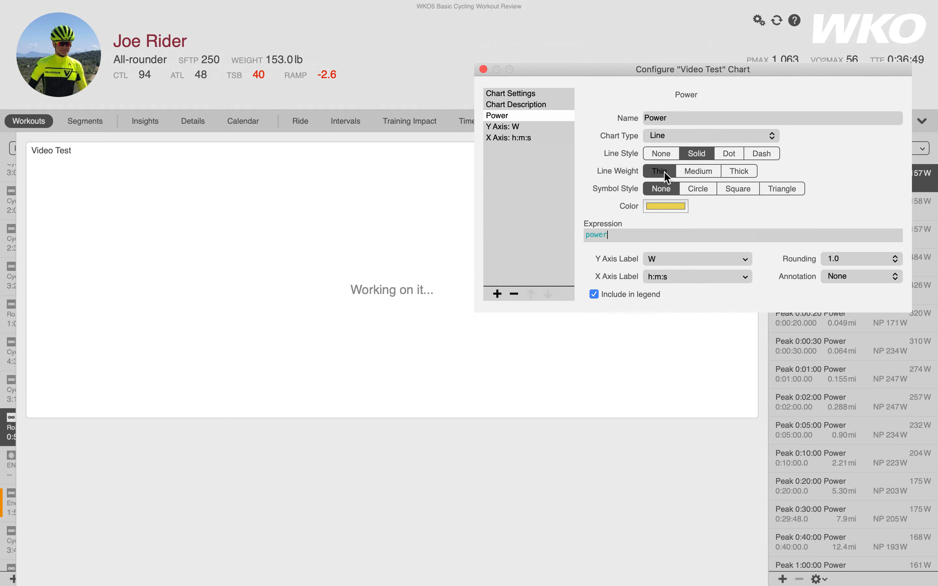
left_click(740, 173)
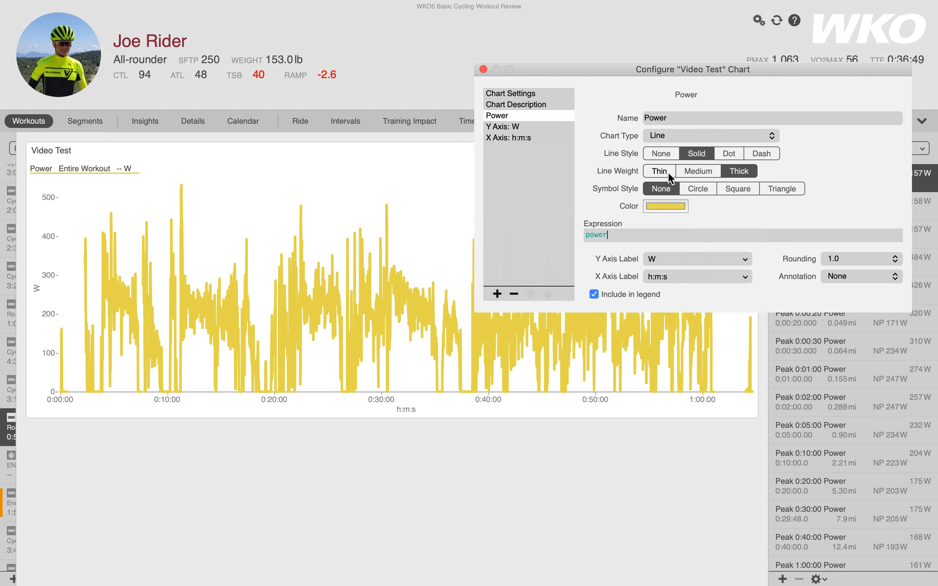
left_click(693, 177)
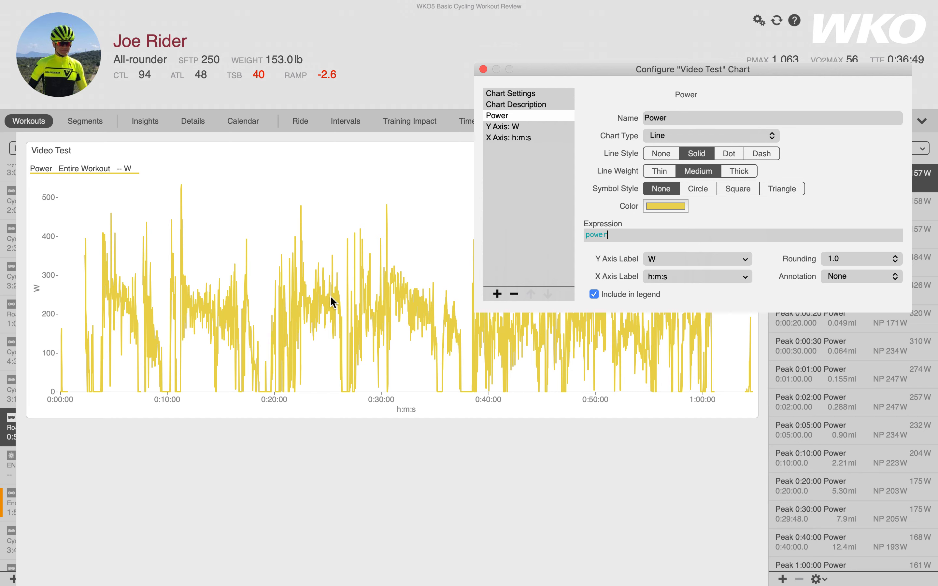
Add a second data series named "Acg Power" with the Dash line style and Medium line weight.
left_click(497, 294)
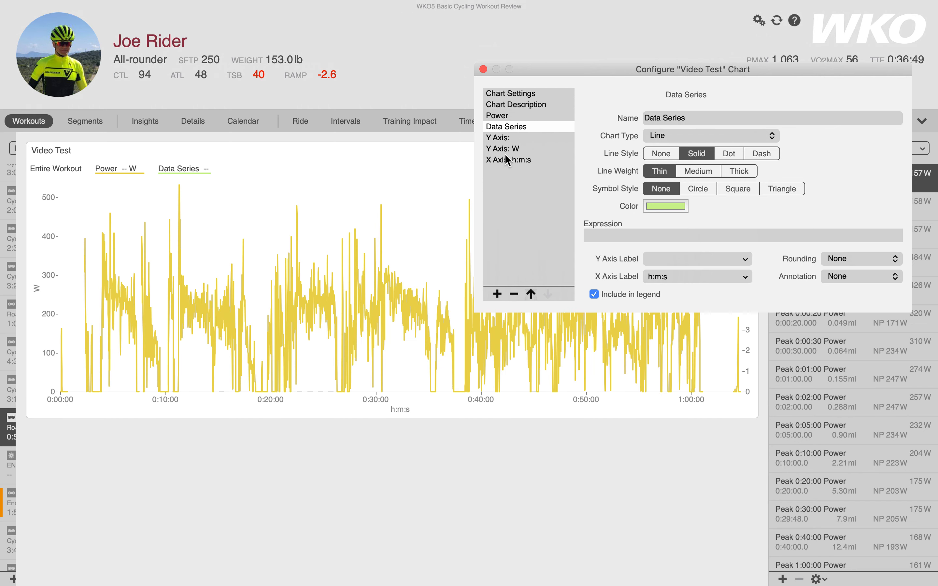
left_click(689, 118)
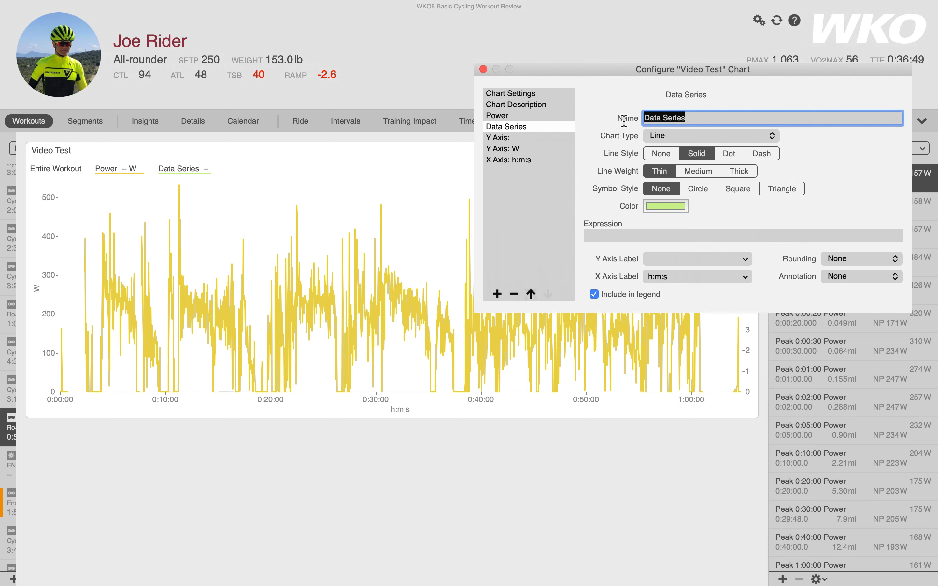
type("Acg Power")
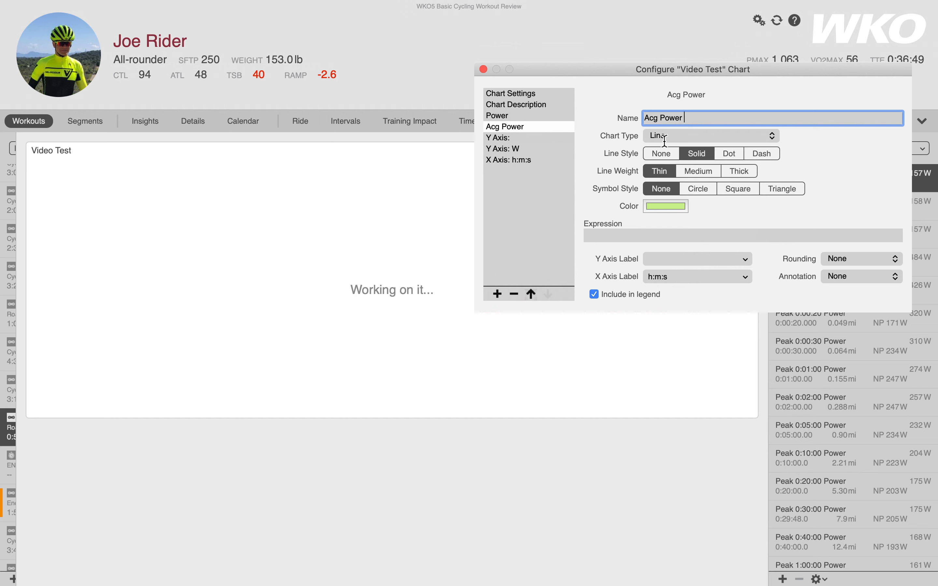
left_click(763, 155)
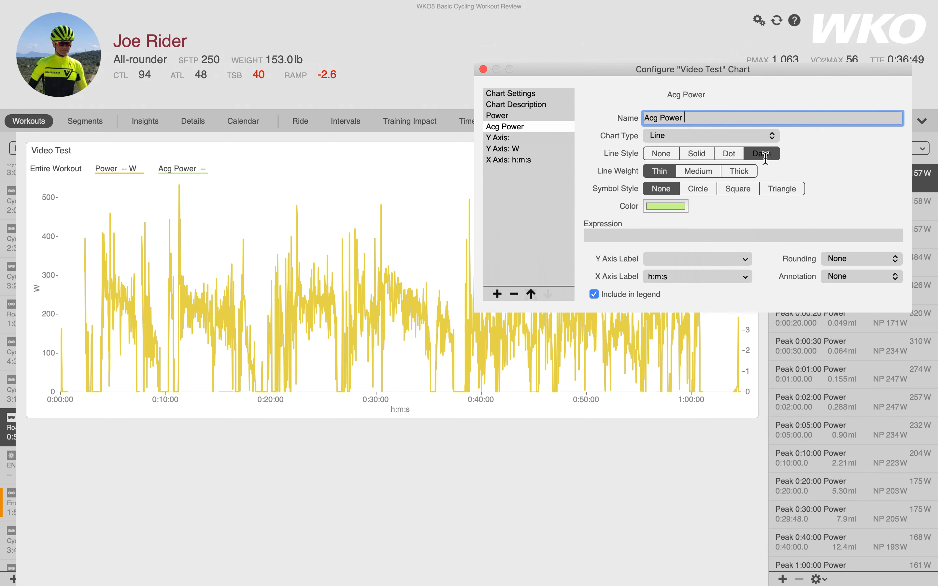
left_click(703, 173)
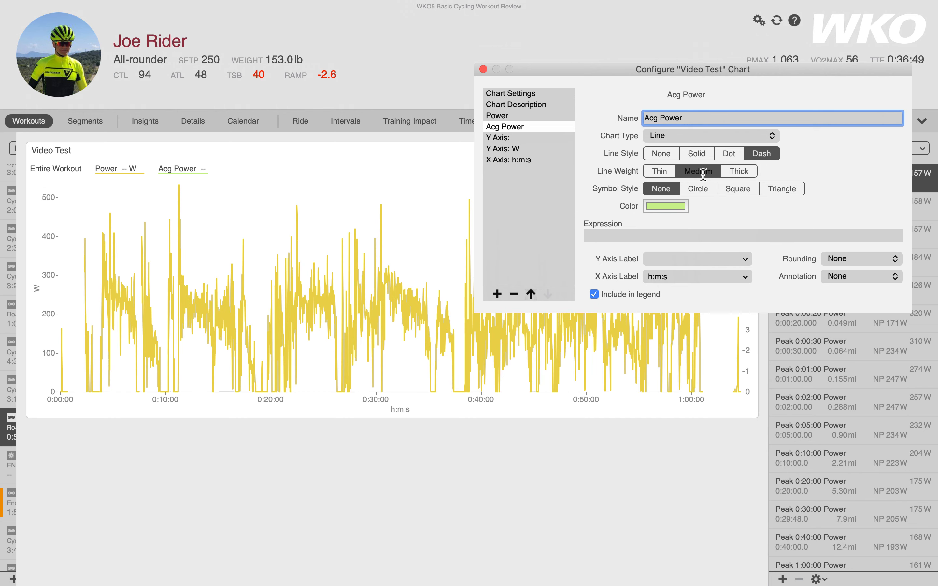
Set the Acg Power series color to the Power swatch from the WKO5 color palette.
left_click(667, 206)
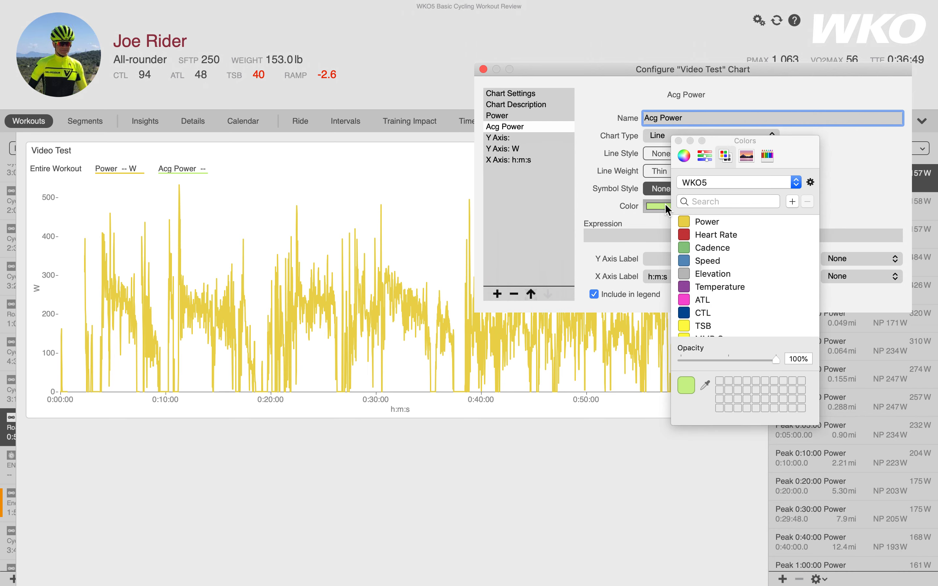
left_click(687, 227)
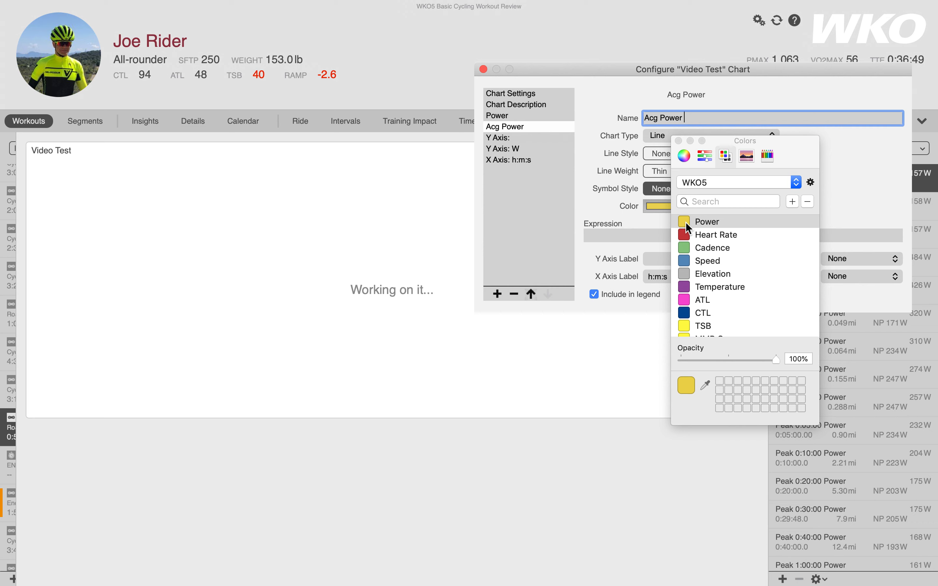
left_click(678, 141)
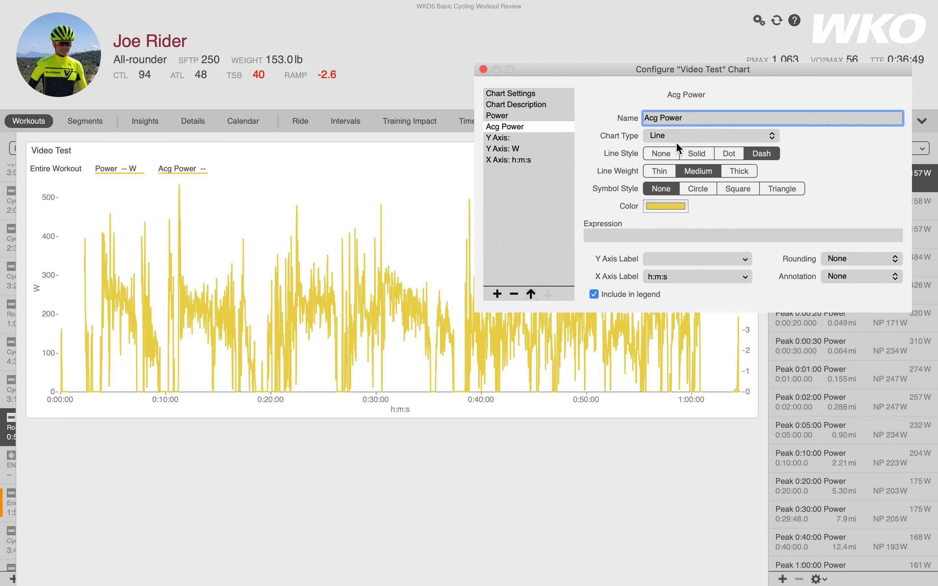
Set the Acg Power series' expression to power.
left_click(614, 237)
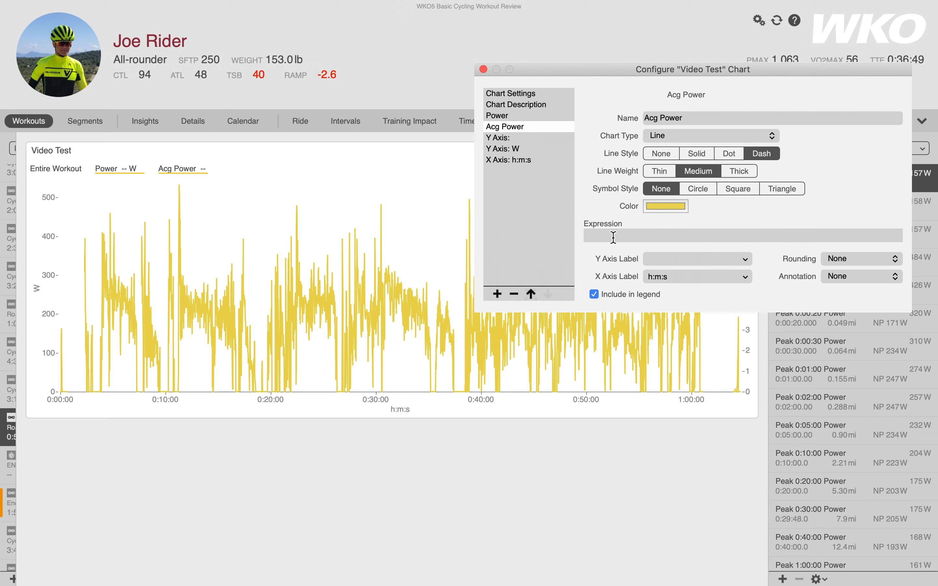
type("power")
left_click(676, 119)
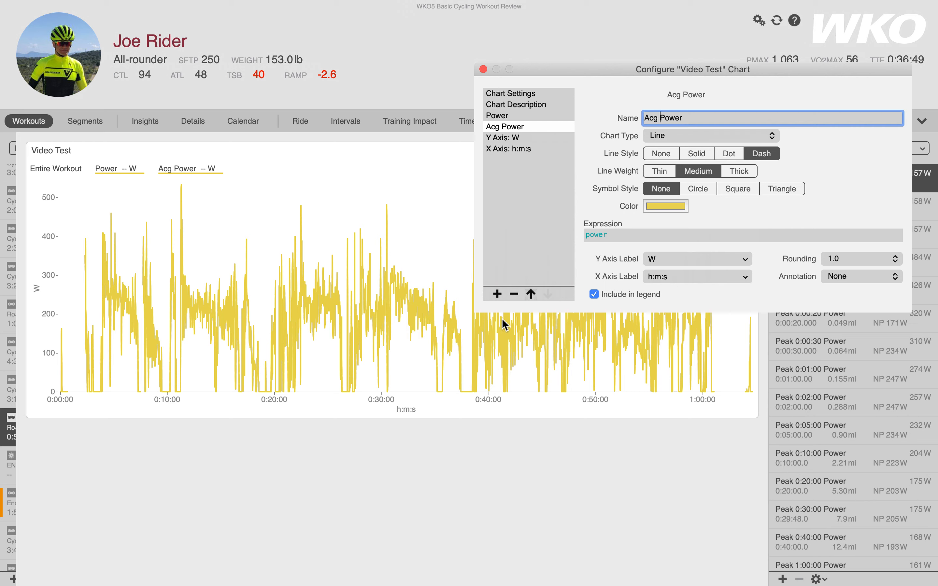
left_click(475, 343)
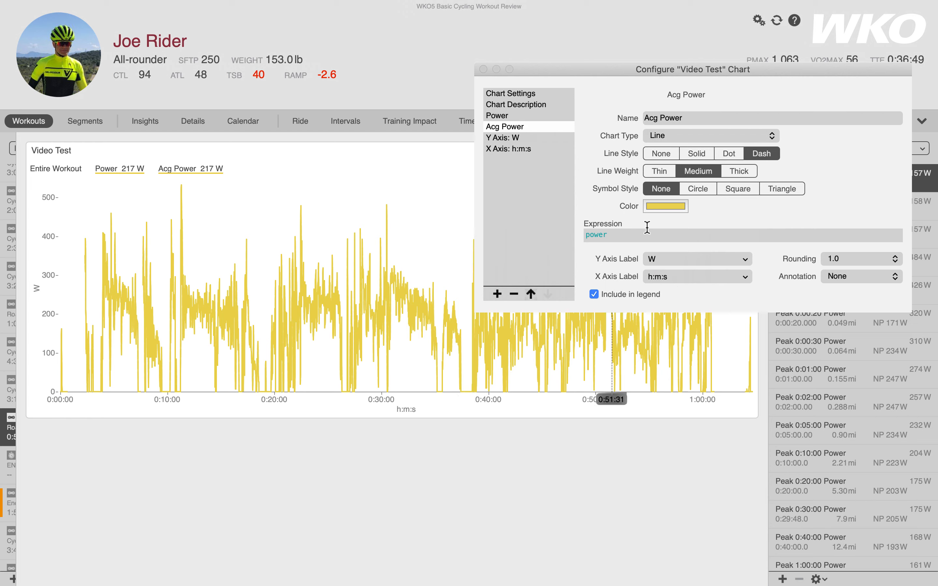
Wrap the Acg Power series' expression in the average function so it reads avg(power).
left_click(626, 234)
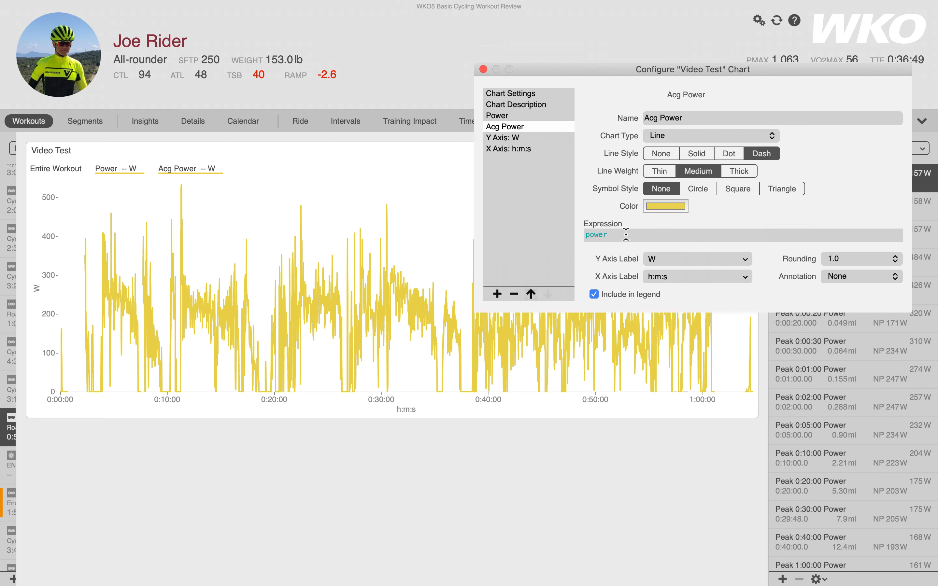
type(")")
left_click(590, 236)
key("Left")
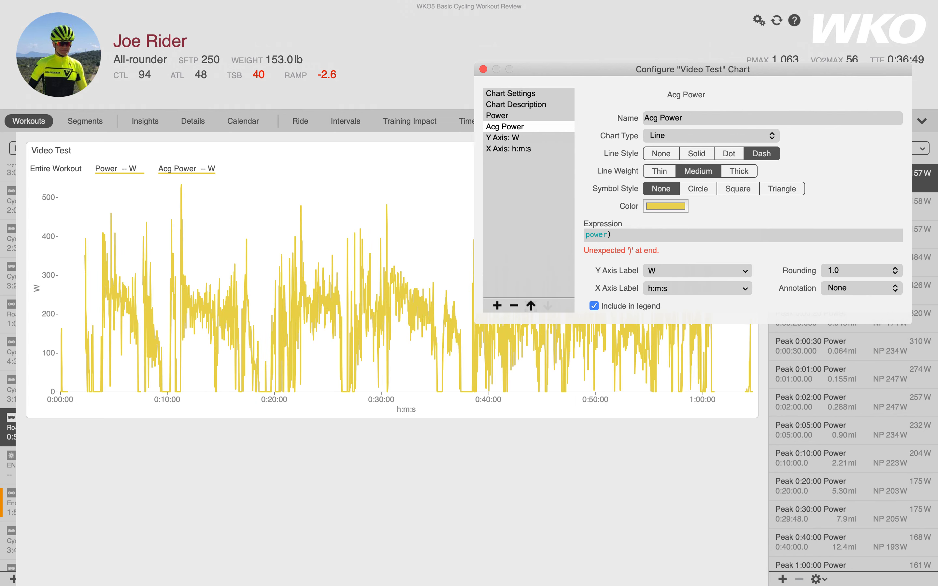
type("(")
left_click(628, 237)
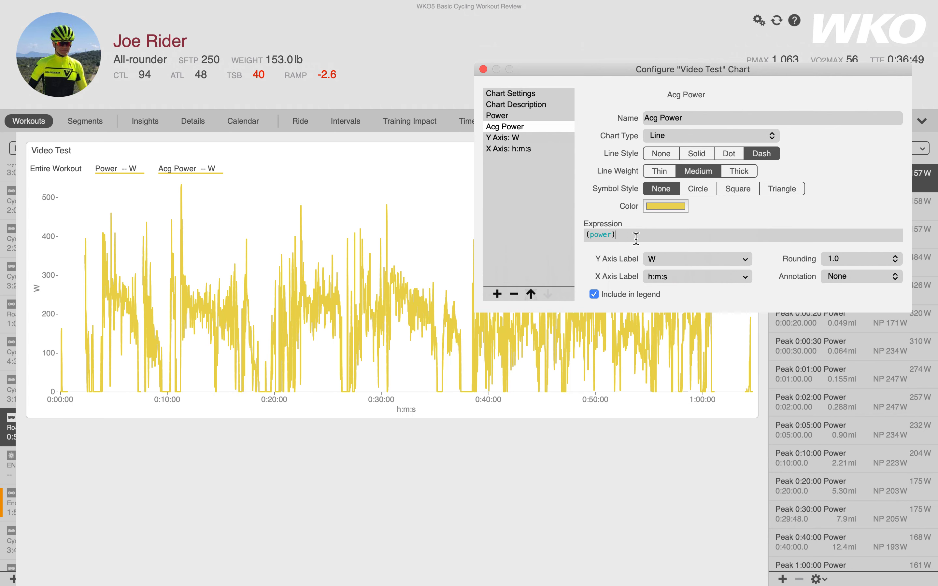
left_click(587, 236)
type("avg")
left_click(693, 117)
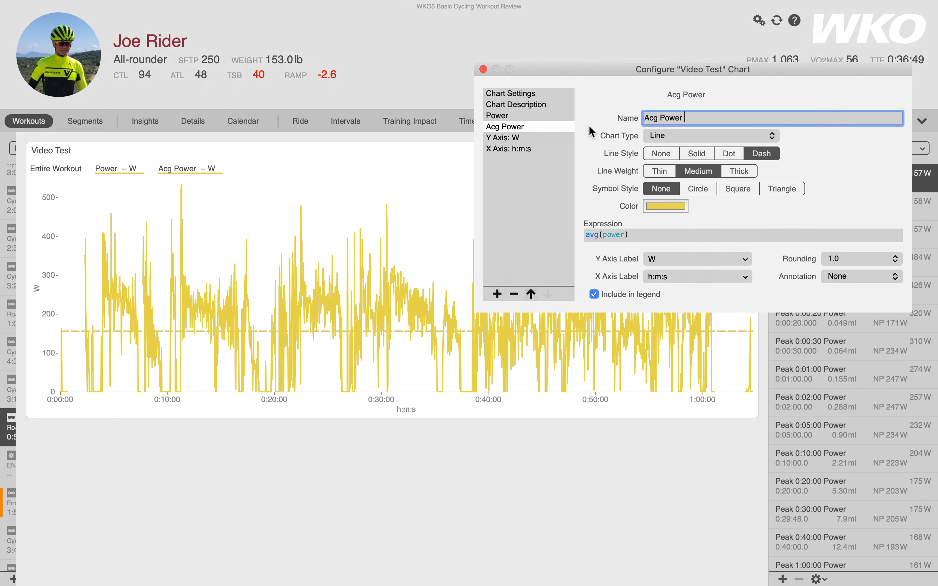
Reorder the data series so Acg Power comes before Power, and inspect the chart values at 0:13:56.
left_click_drag(595, 72, 561, 22)
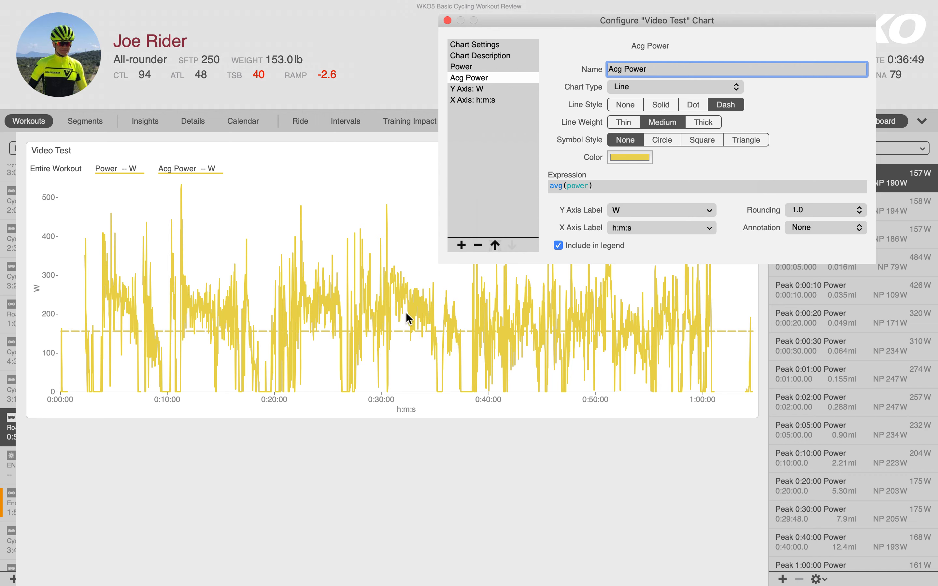
left_click(493, 243)
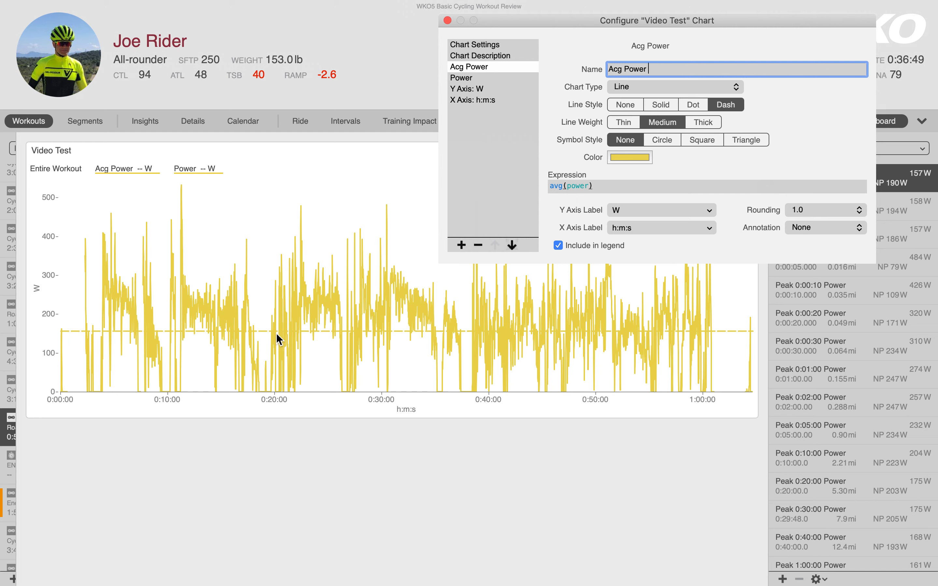
left_click(282, 310)
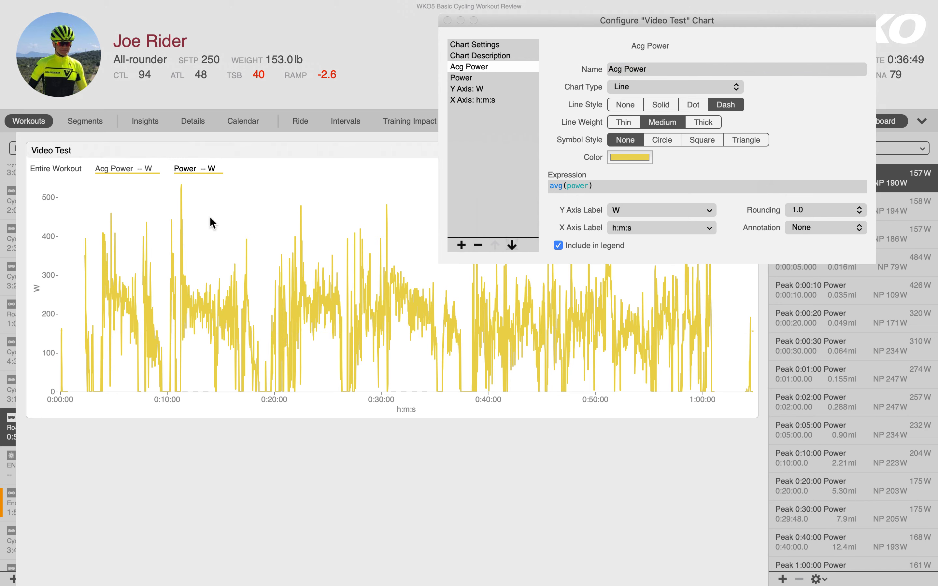
mouse_move(210, 219)
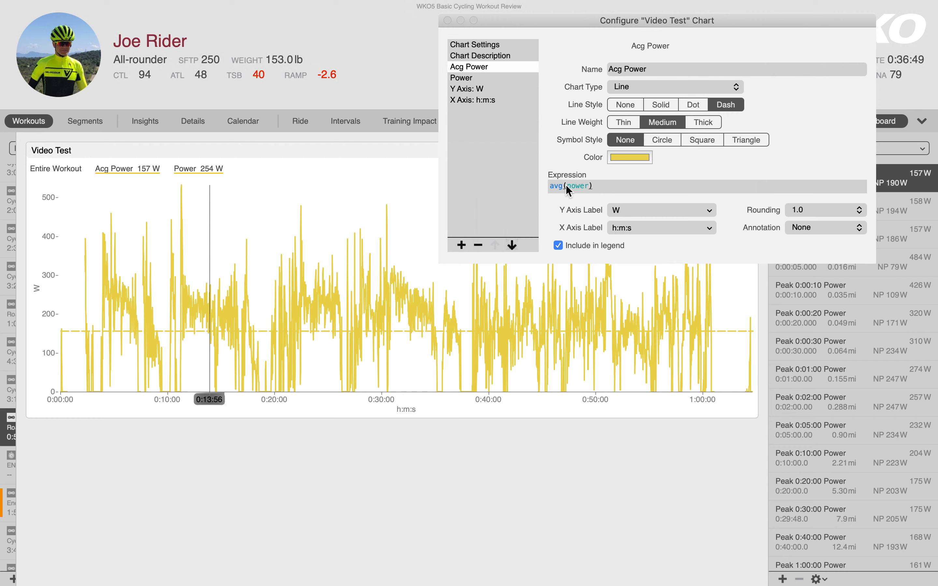
Exclude the Acg Power series from the chart legend.
left_click(559, 245)
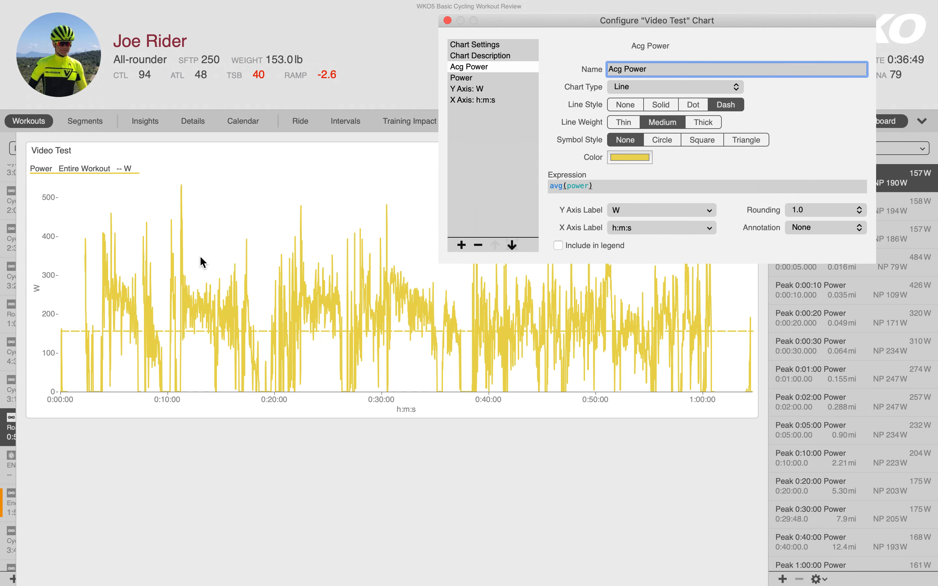
left_click(349, 281)
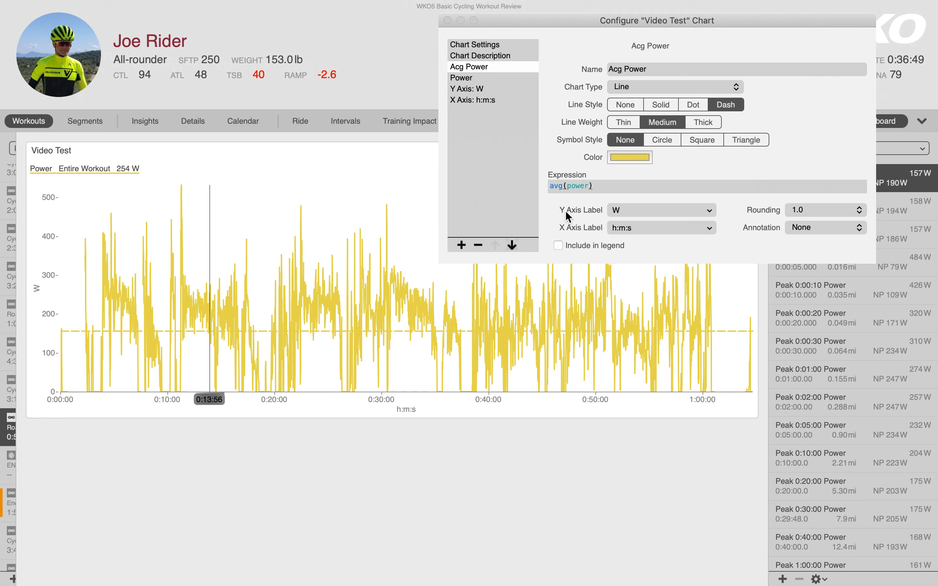
Set the Acg Power series' Y axis label to W1 and uncover the chart to compare both Y axes.
left_click(622, 211)
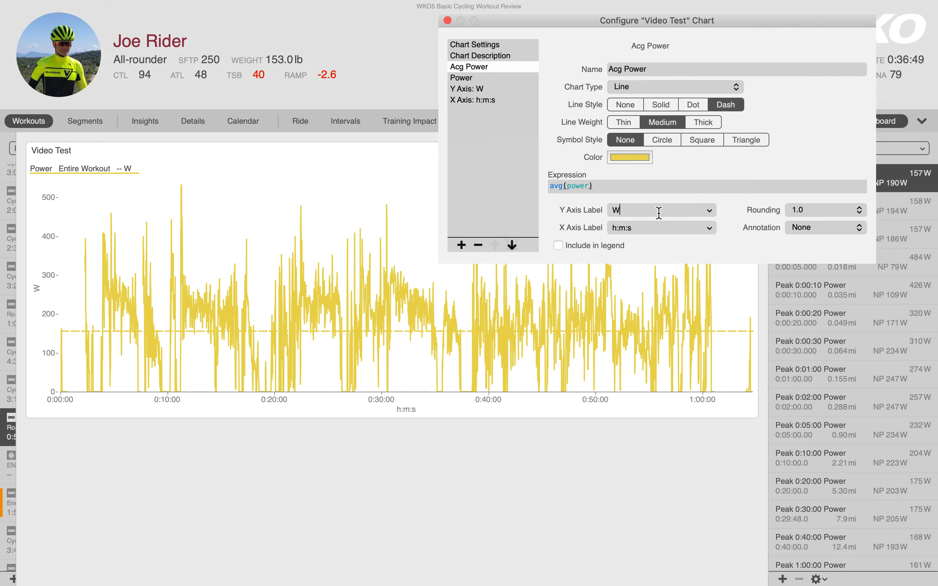
type("1")
left_click(654, 188)
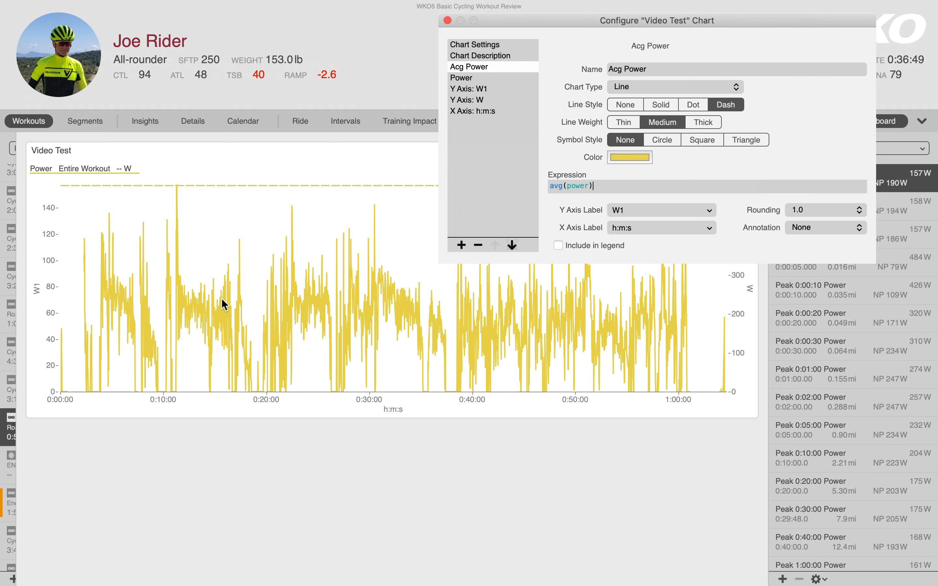
left_click_drag(581, 20, 425, 367)
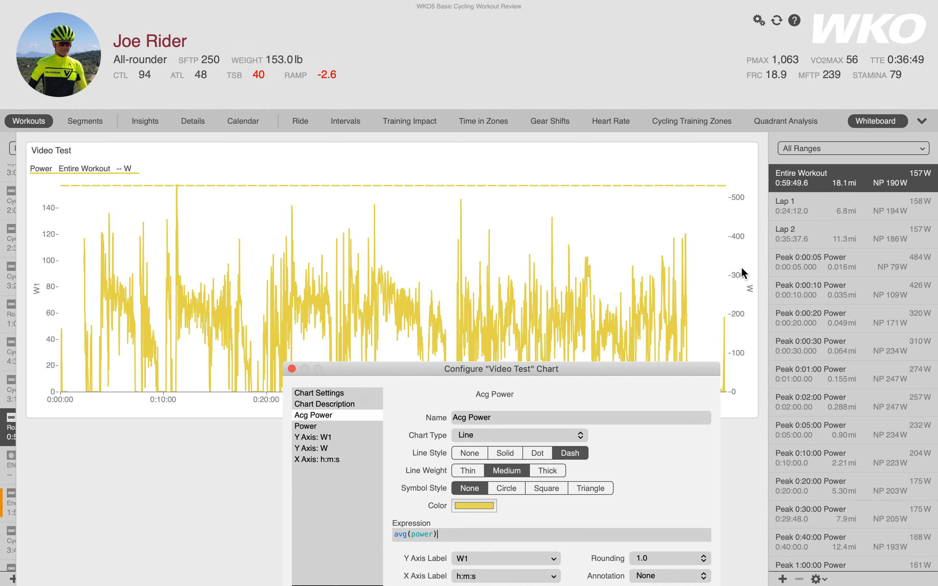
left_click_drag(652, 367, 688, 149)
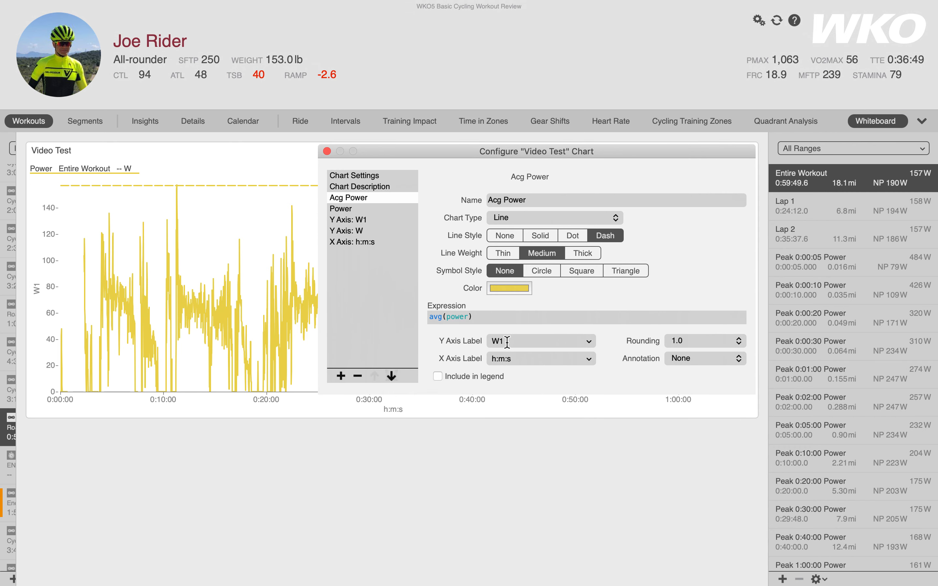
Set the Acg Power series' Y axis label to W and uncover the chart to check the shared axis.
left_click(537, 341)
key("BackSpace")
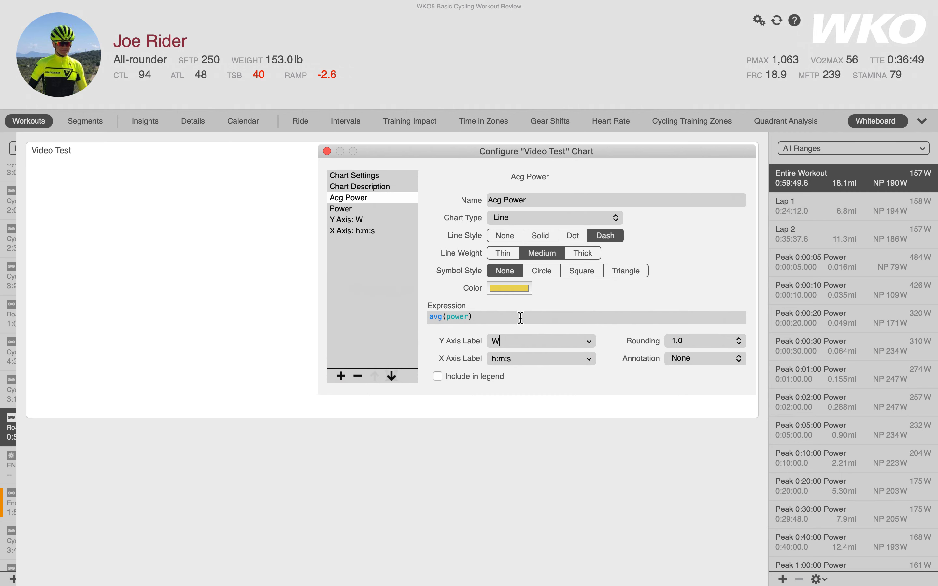
left_click_drag(527, 151, 577, 292)
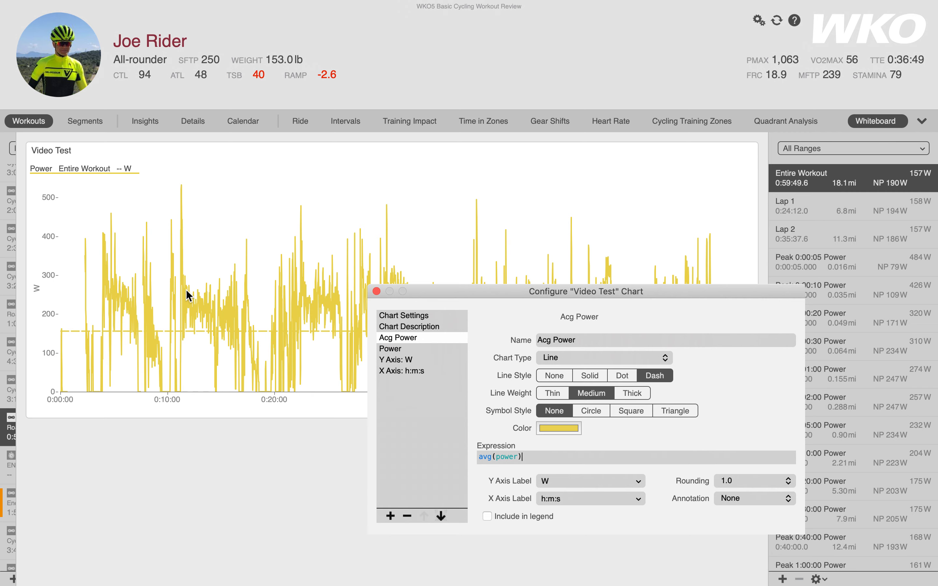
left_click_drag(468, 293, 370, 219)
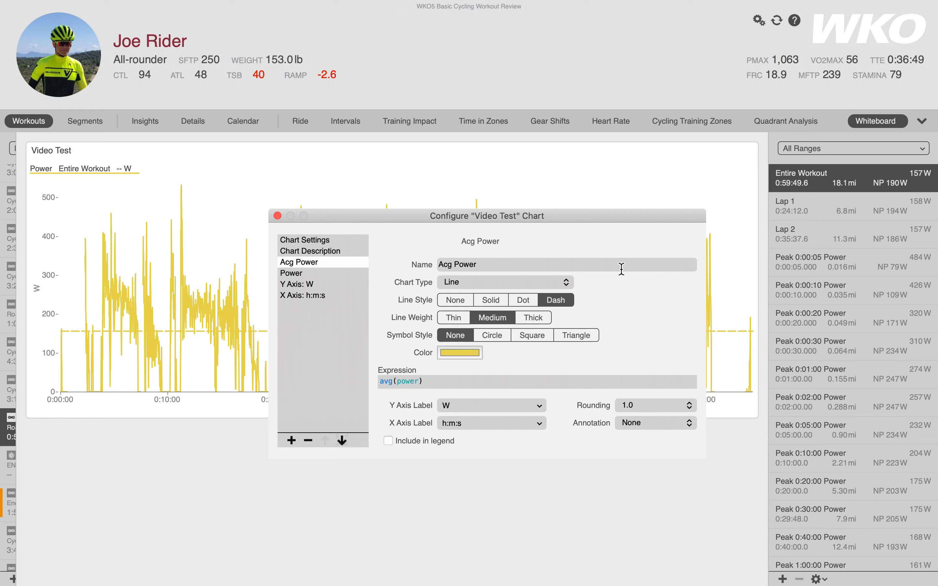
Set the Acg Power series' annotation to Top Right.
left_click_drag(610, 215, 439, 184)
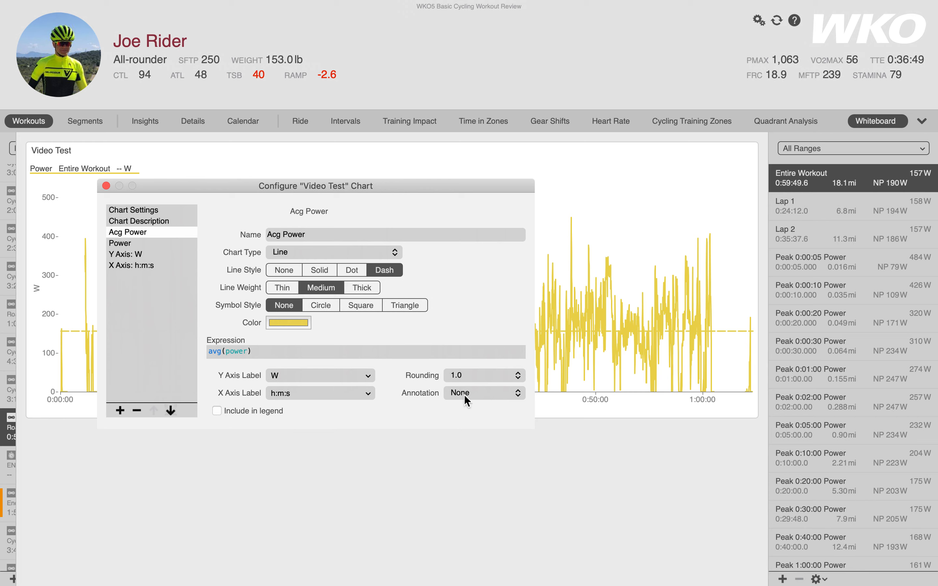
left_click(519, 396)
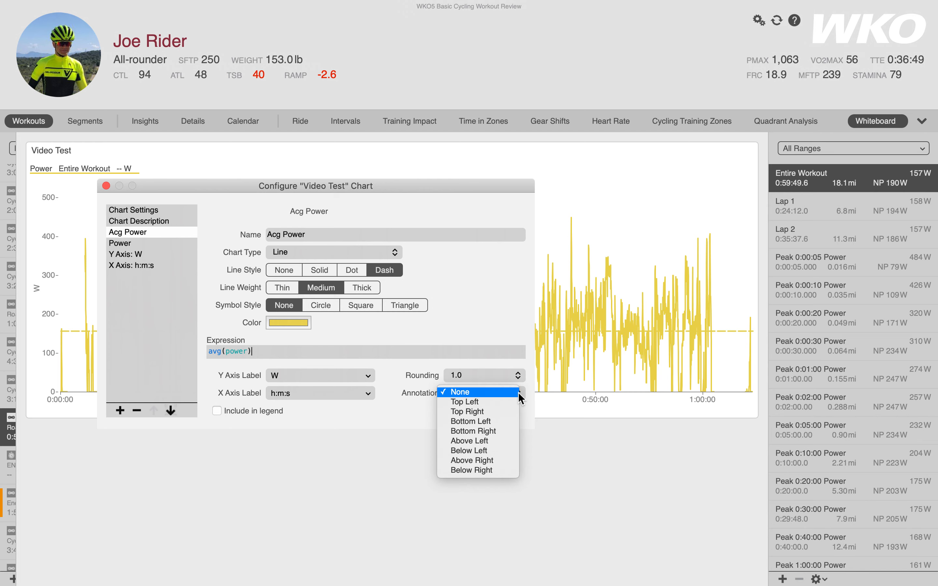
left_click(497, 412)
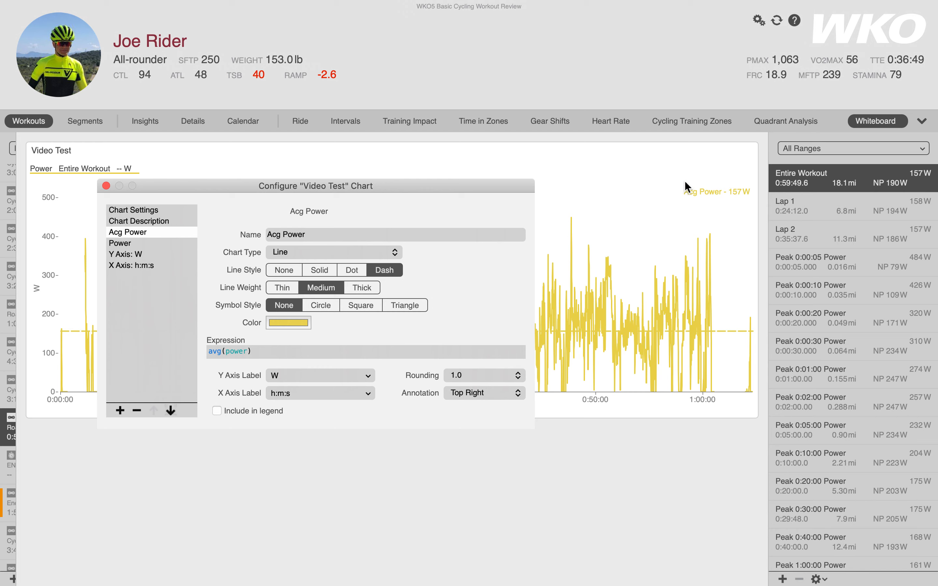
Try the Above Right annotation for the Acg Power series, and return it to Top Right.
left_click(519, 393)
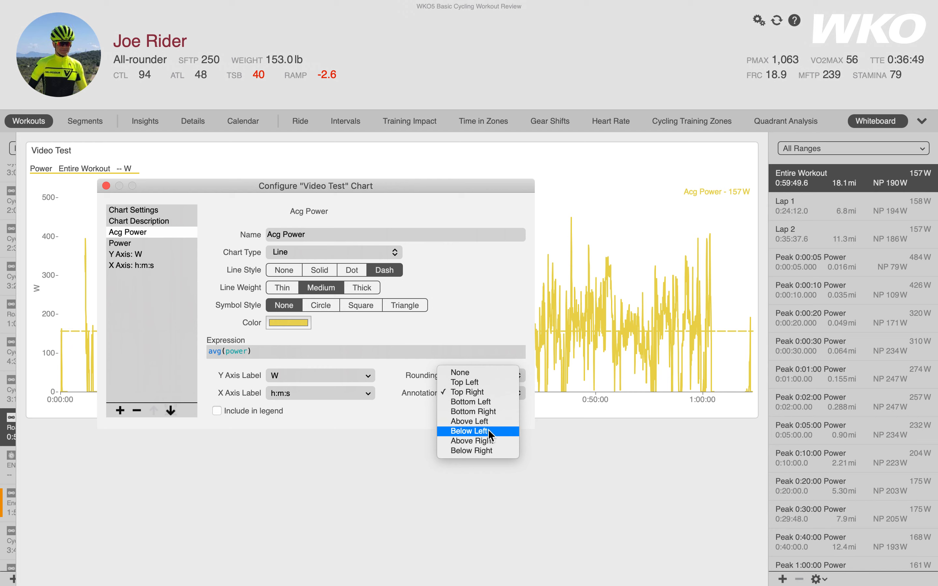
left_click(486, 441)
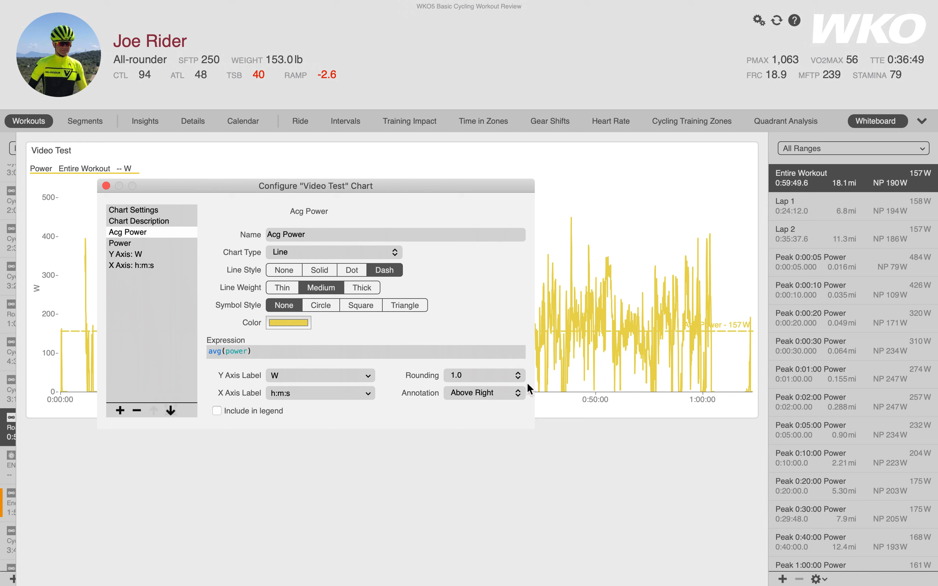
left_click(518, 393)
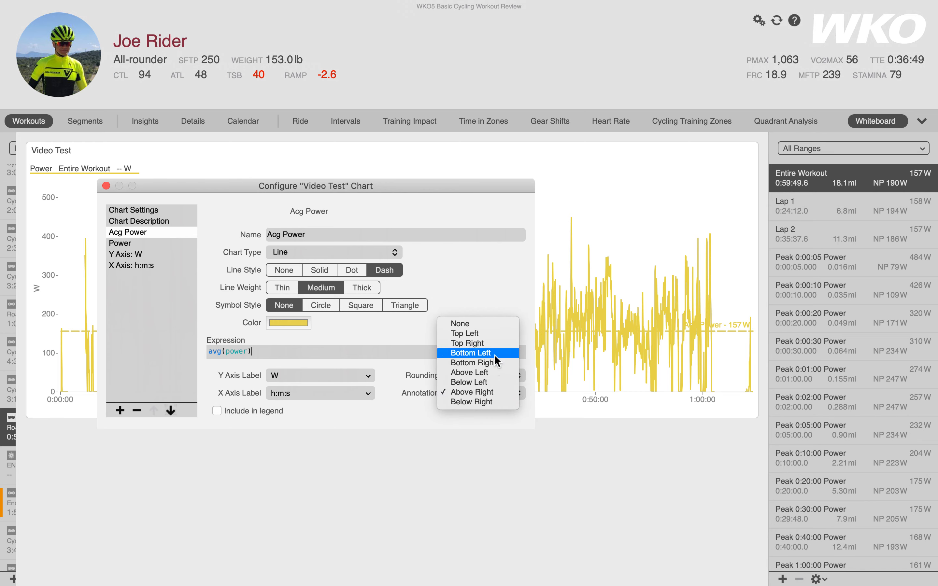
left_click(487, 344)
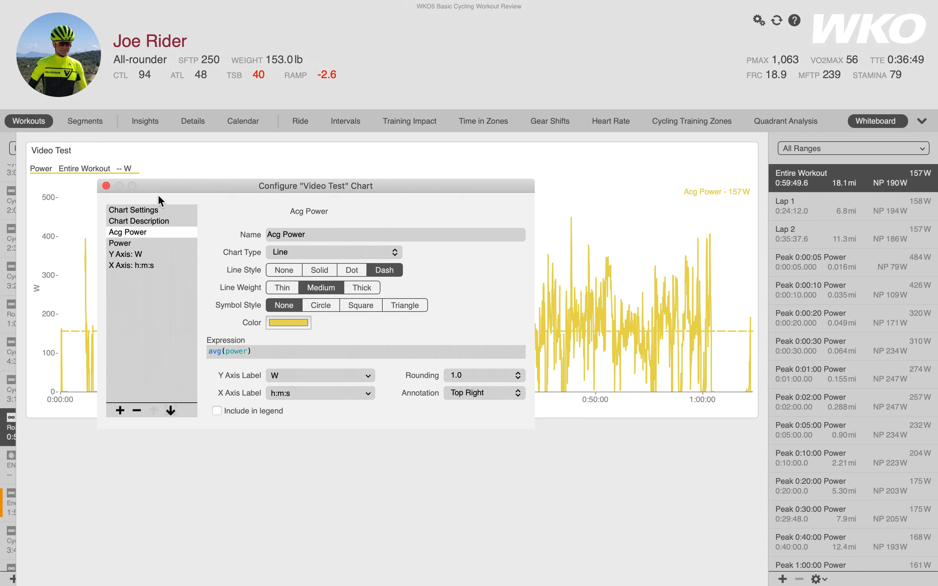
Add a new data series to the chart and name it Cadence.
left_click_drag(183, 188, 429, 111)
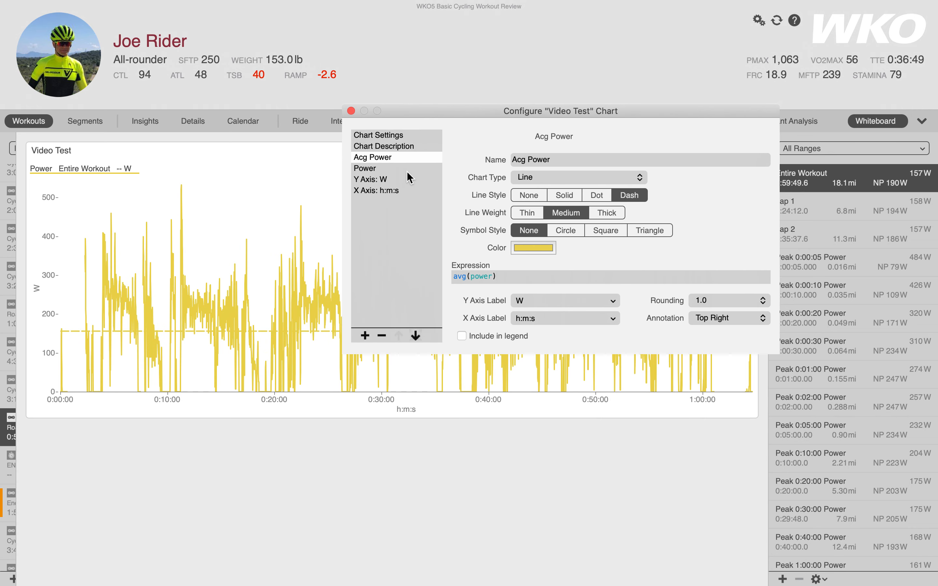
left_click(365, 335)
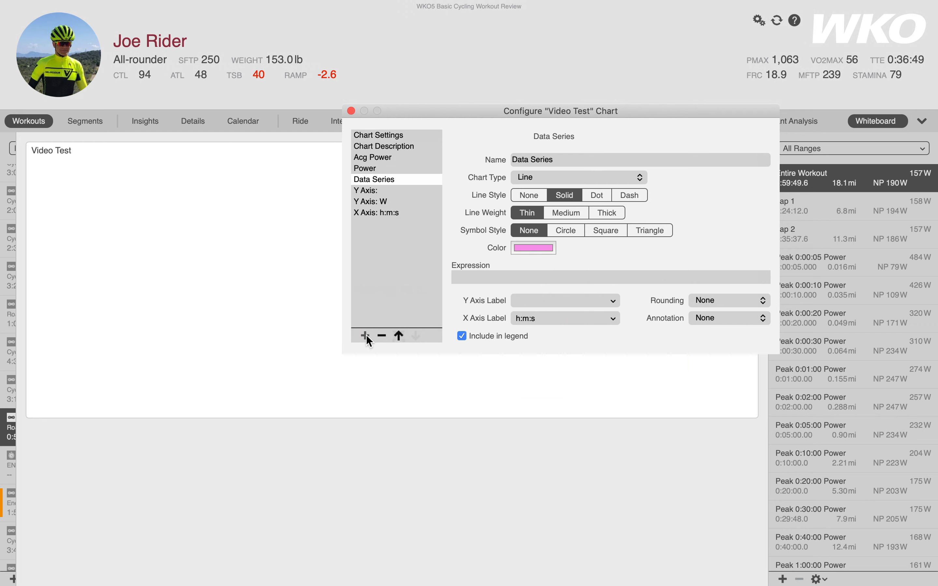
left_click(559, 159)
left_click_drag(558, 159, 499, 159)
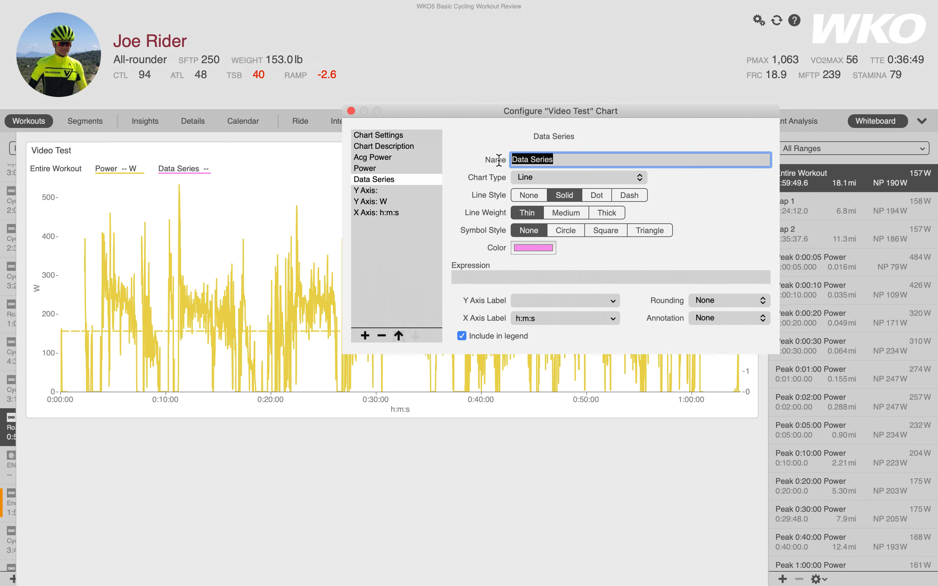
type("Cadence")
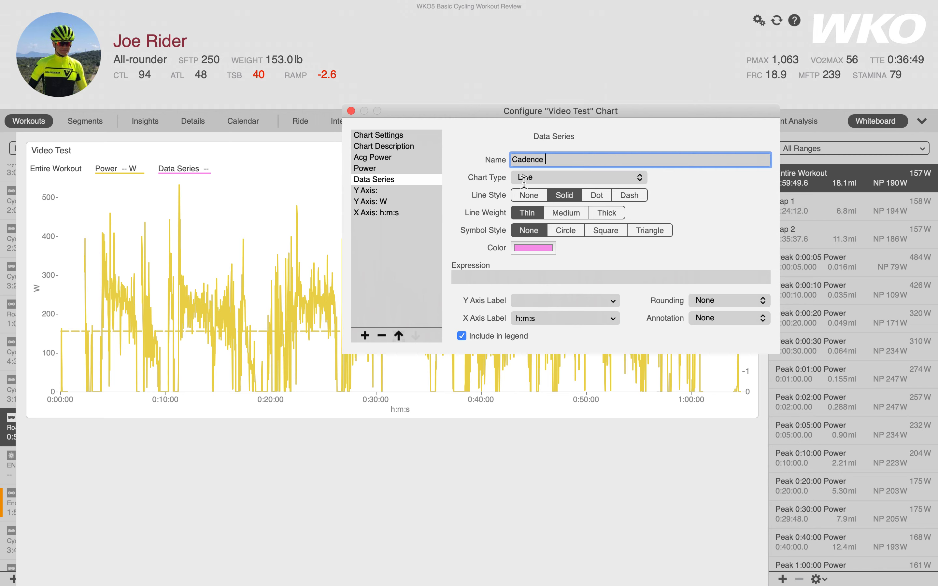
key("Return")
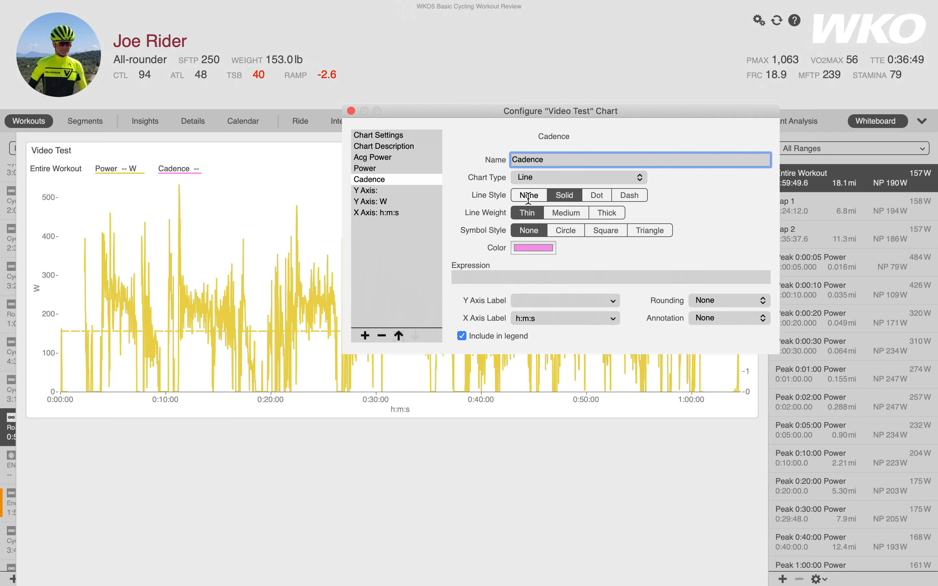
Give the Cadence series a Dot line style and the Cadence colour from the WKO5 palette.
left_click(596, 196)
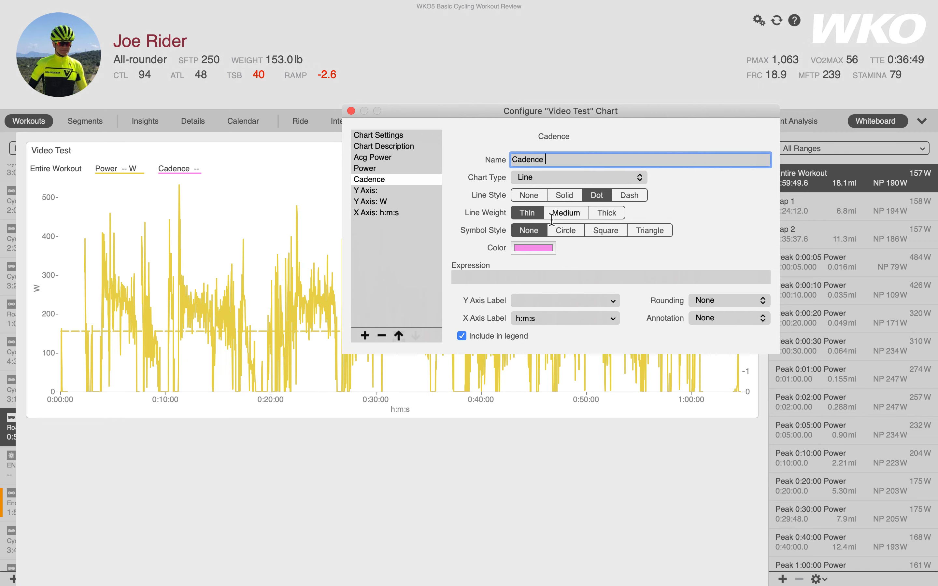
left_click(535, 248)
left_click(687, 249)
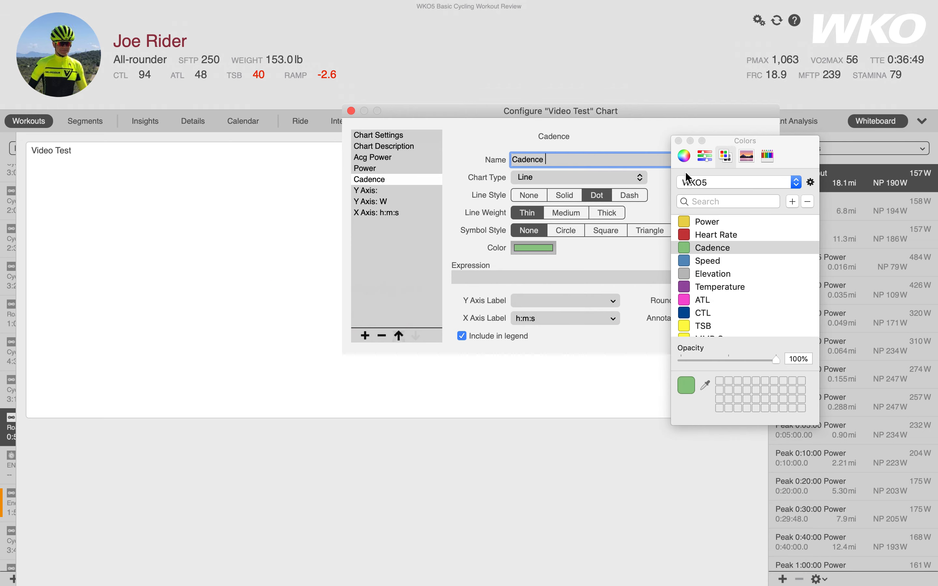
left_click(679, 141)
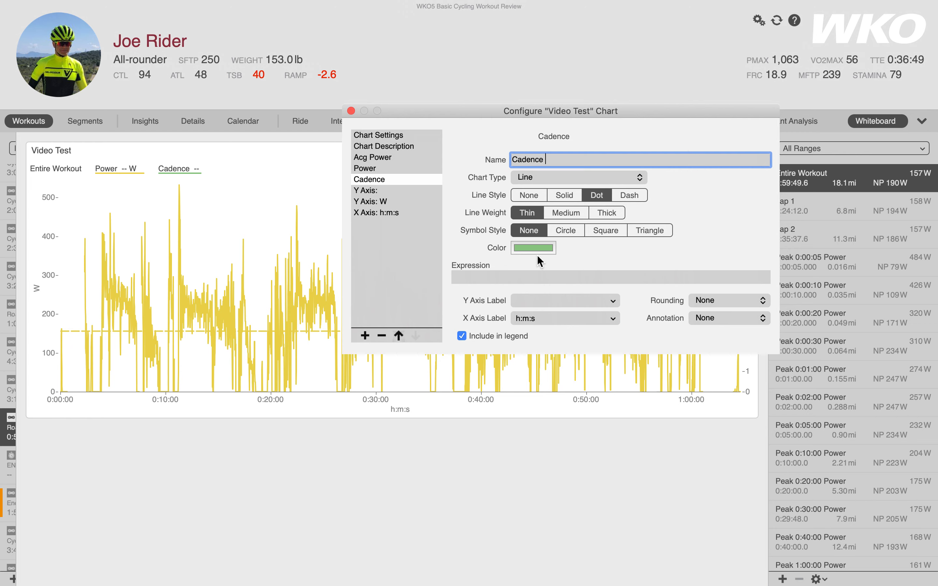
Enter cadence as the Cadence series' expression and uncover the chart's rpm axis.
left_click(500, 278)
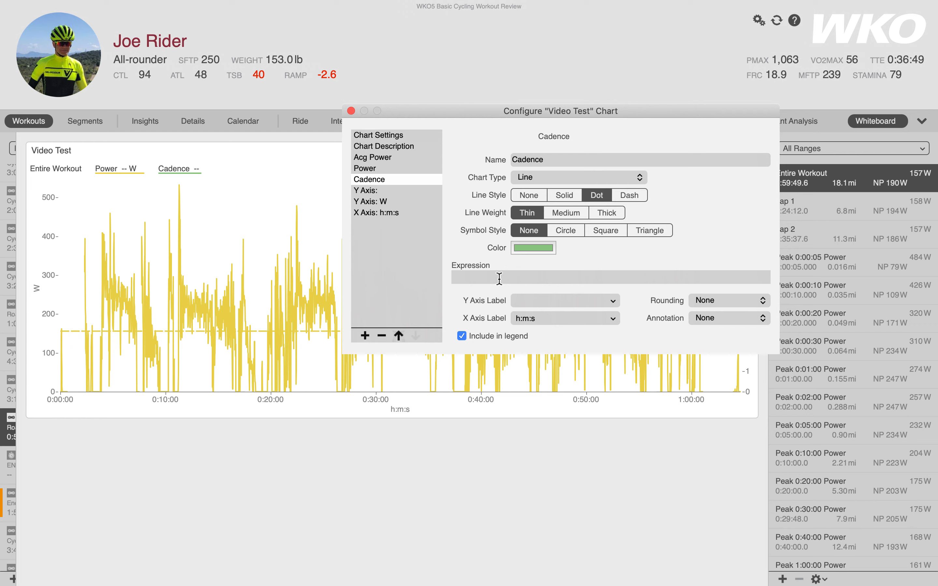
type("cadence")
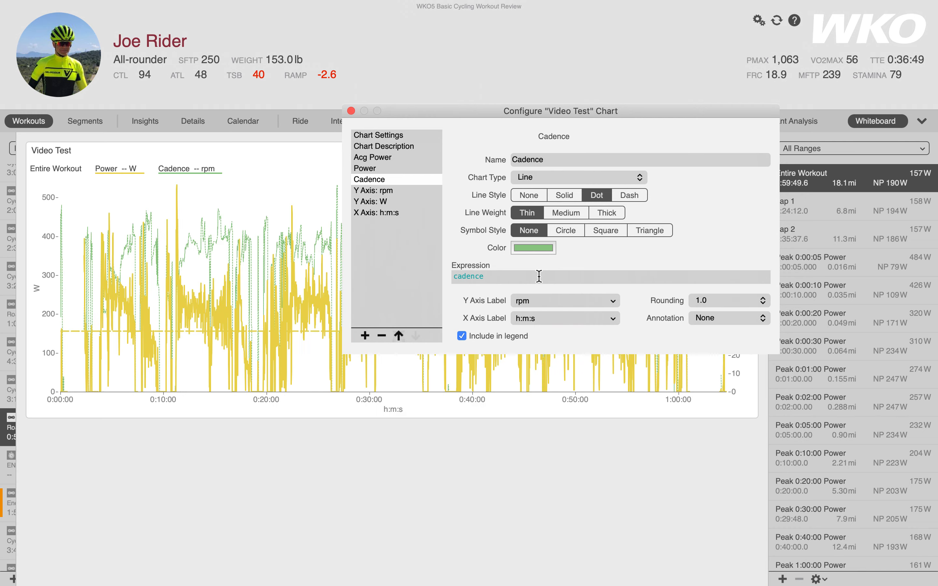
left_click_drag(491, 112, 257, 243)
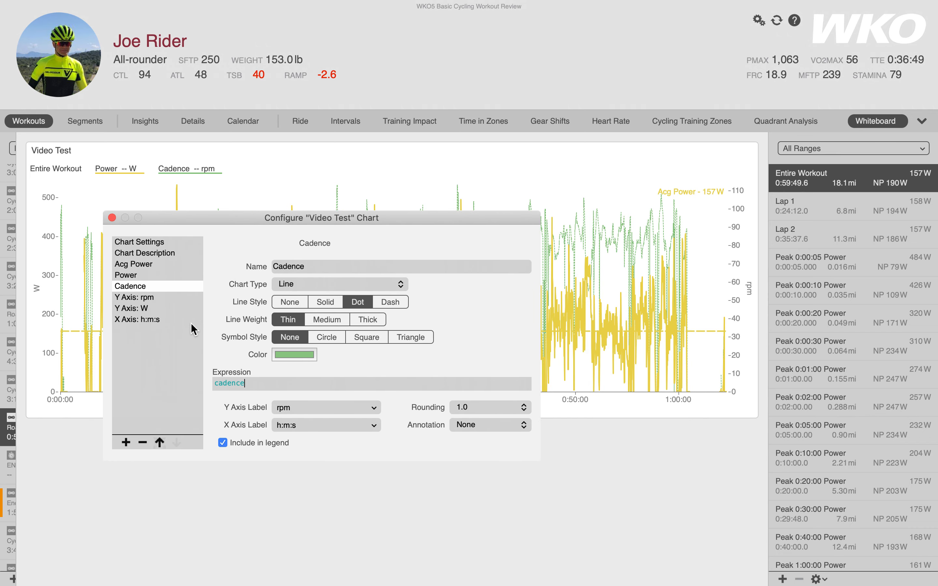
Add another data series to the chart and name it Avg Cadence.
left_click(126, 443)
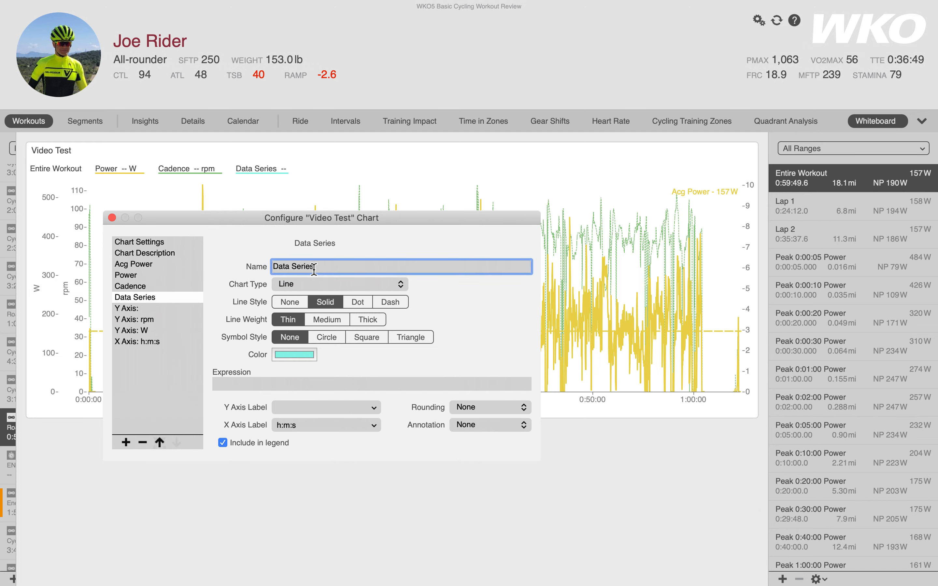
left_click_drag(314, 268, 268, 269)
type("Avg Cadence")
Give the Avg Cadence series a Dash line style and the Cadence colour from the WKO5 palette.
left_click(392, 306)
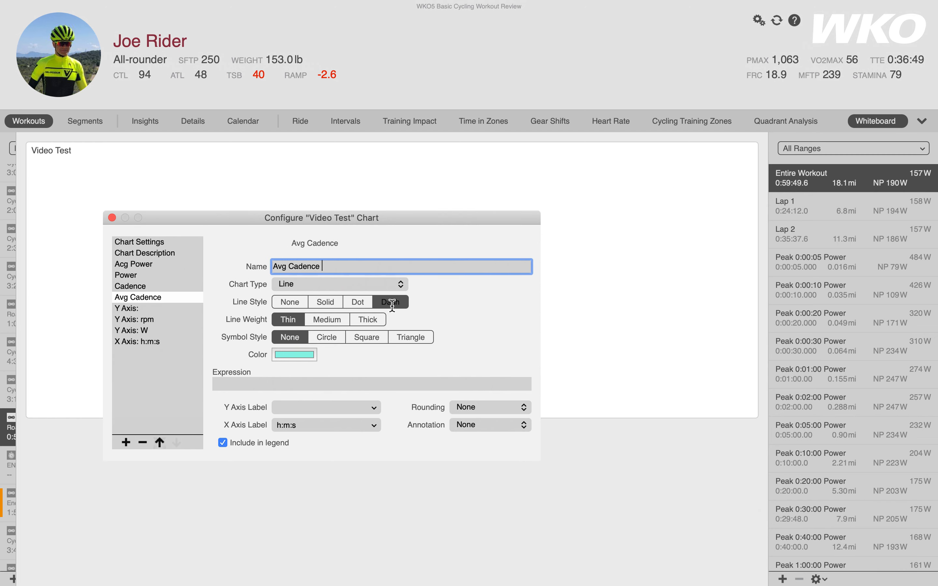
left_click(296, 354)
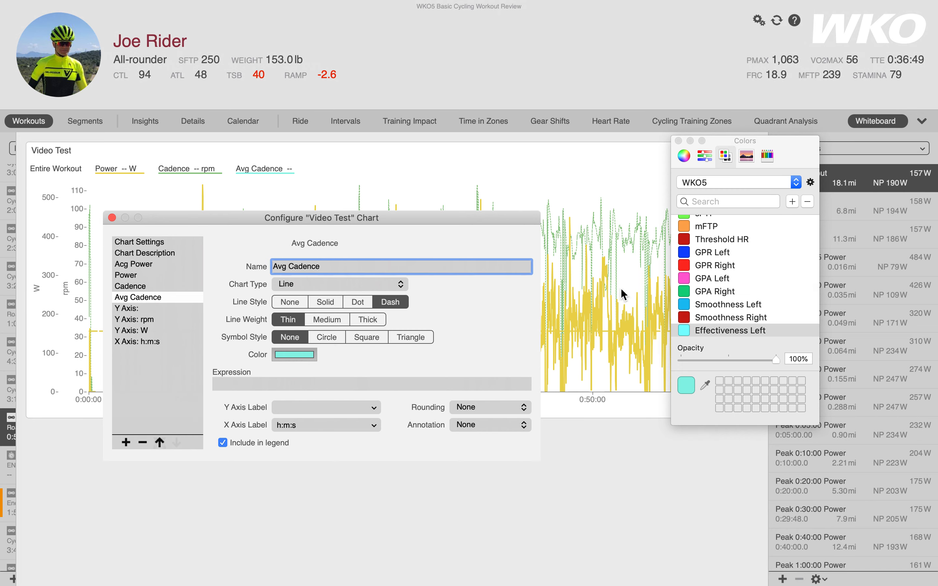
scroll(702, 279, "up", 10)
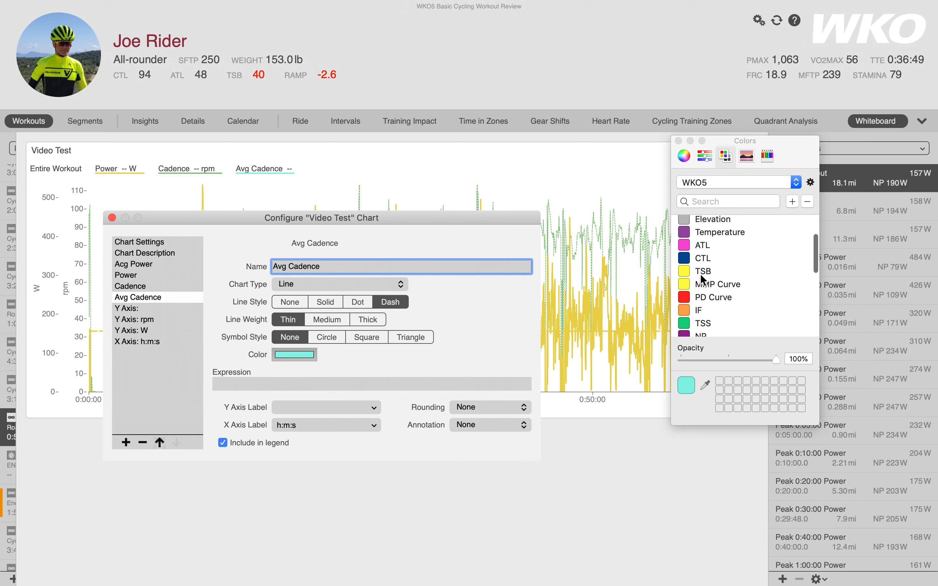
scroll(702, 279, "up", 4)
left_click(702, 248)
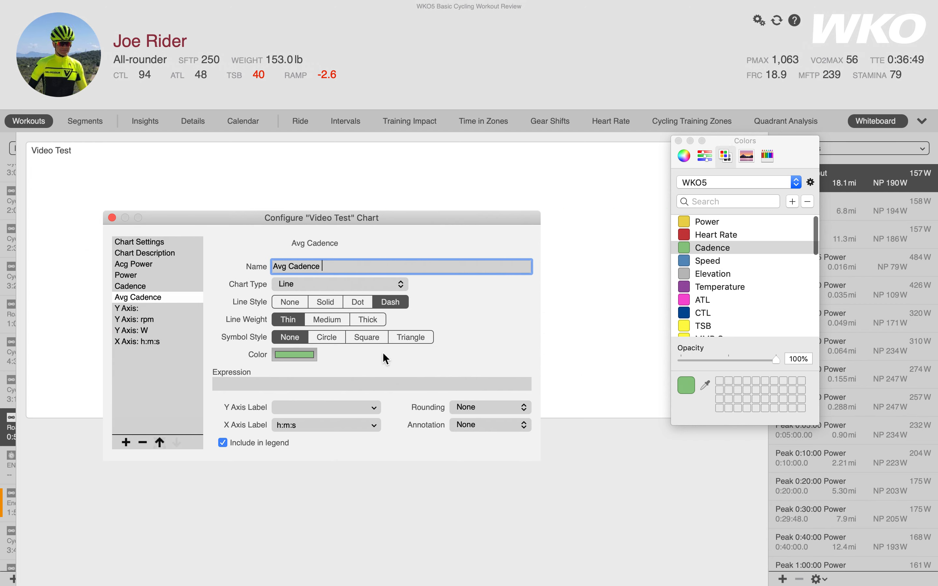
Enter avg(cadence) as the Avg Cadence series' expression, and uncover the chart to view the average line.
left_click(330, 385)
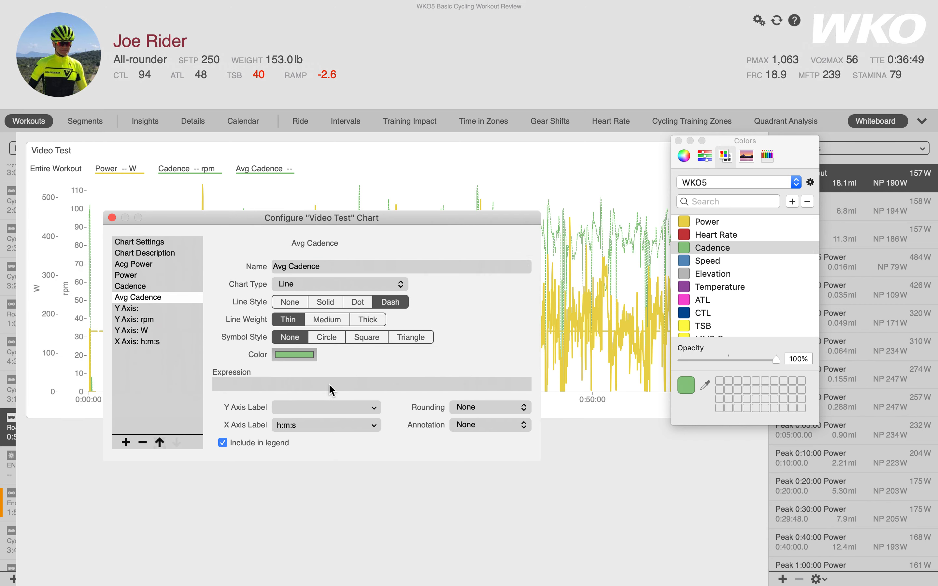
type("cadence")
left_click(215, 384)
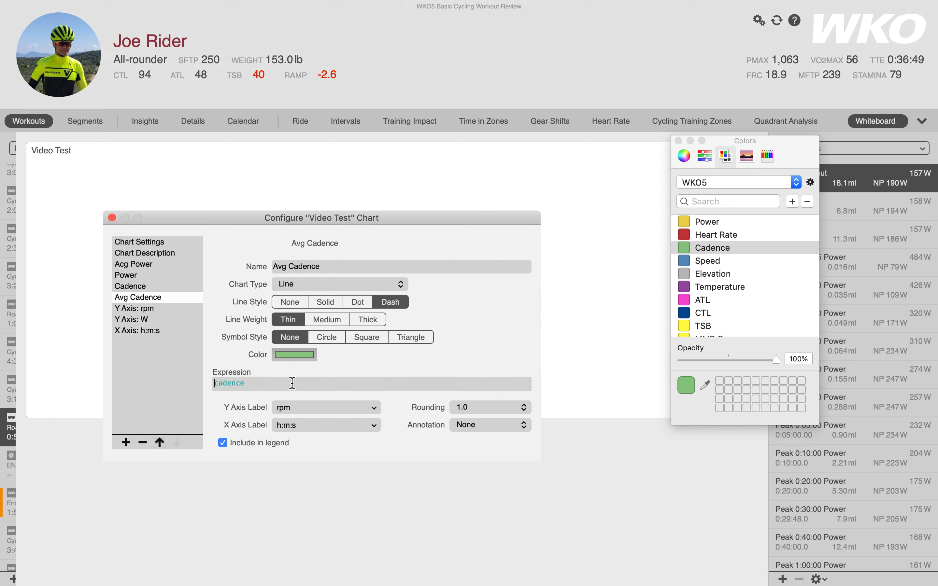
type("(")
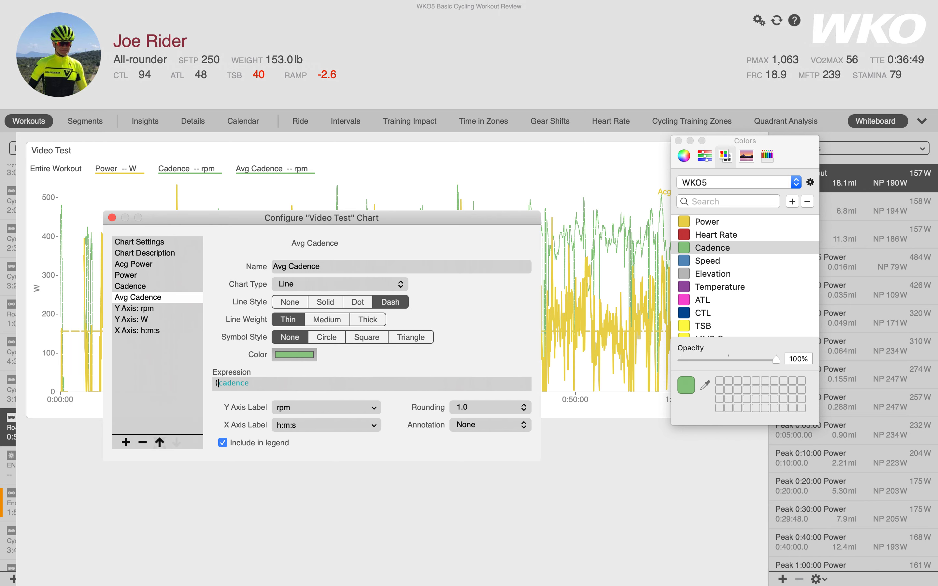
left_click(256, 384)
key("BackSpace")
type(")")
type("avg")
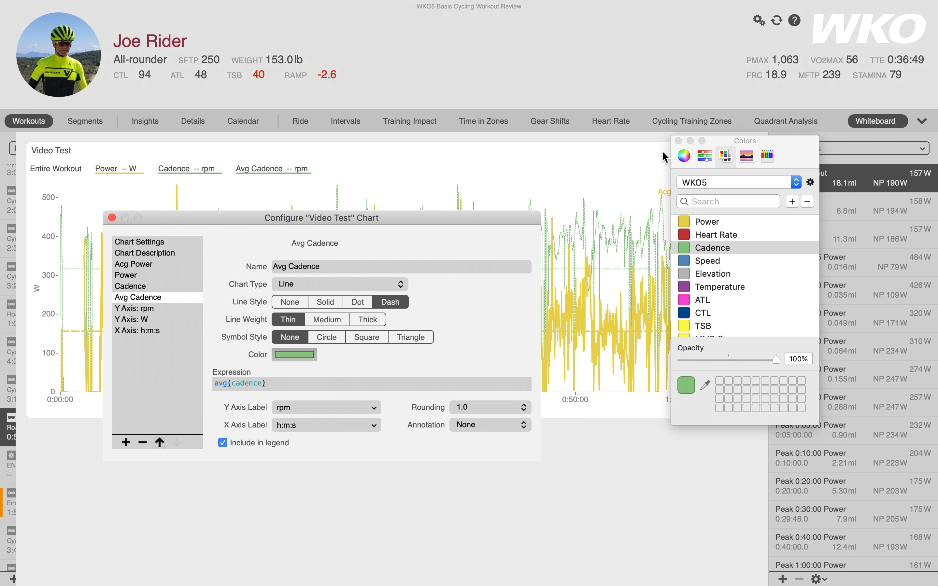
left_click(679, 141)
left_click_drag(476, 218, 689, 347)
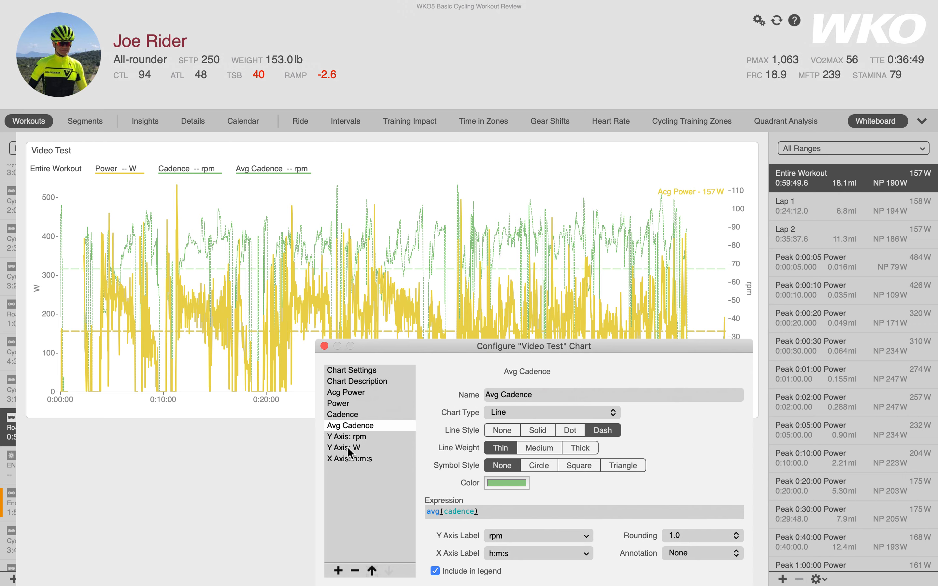
Set the Avg Cadence series' annotation to Top Right and exclude the series from the chart legend.
left_click_drag(463, 347, 365, 304)
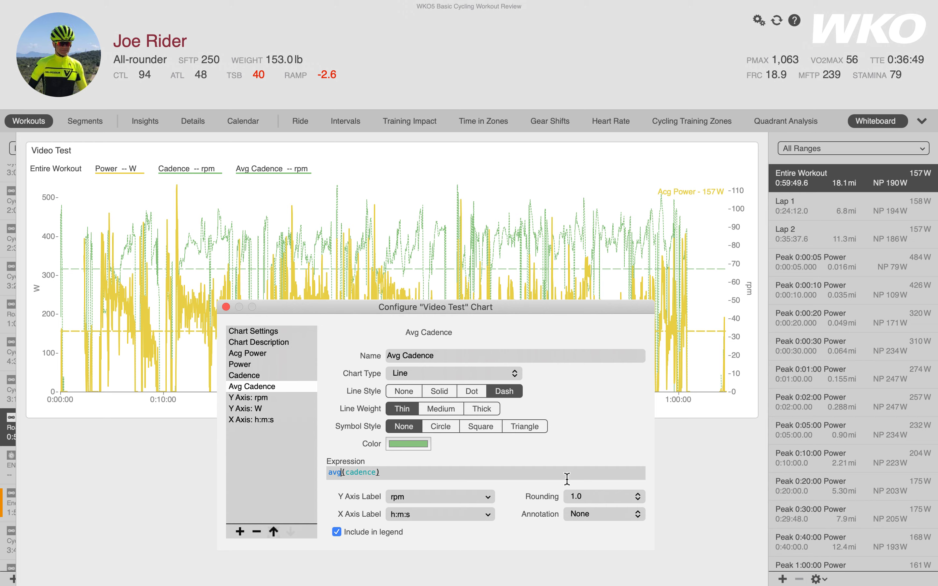
left_click(638, 517)
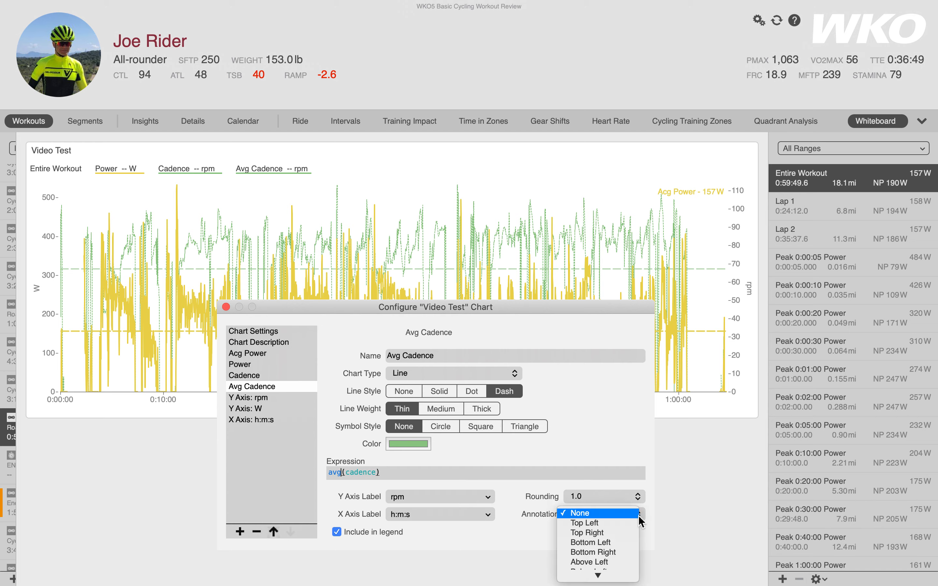
left_click(625, 529)
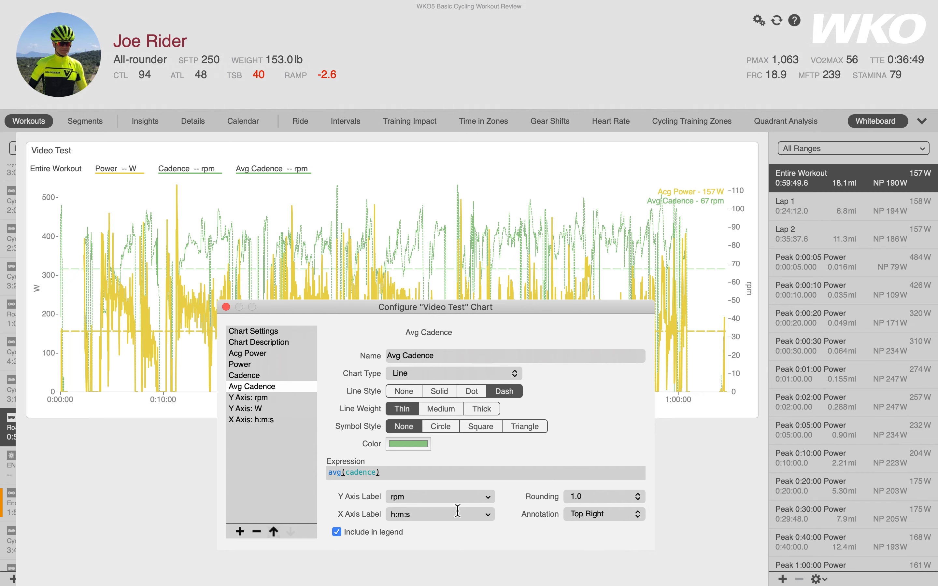
left_click(337, 532)
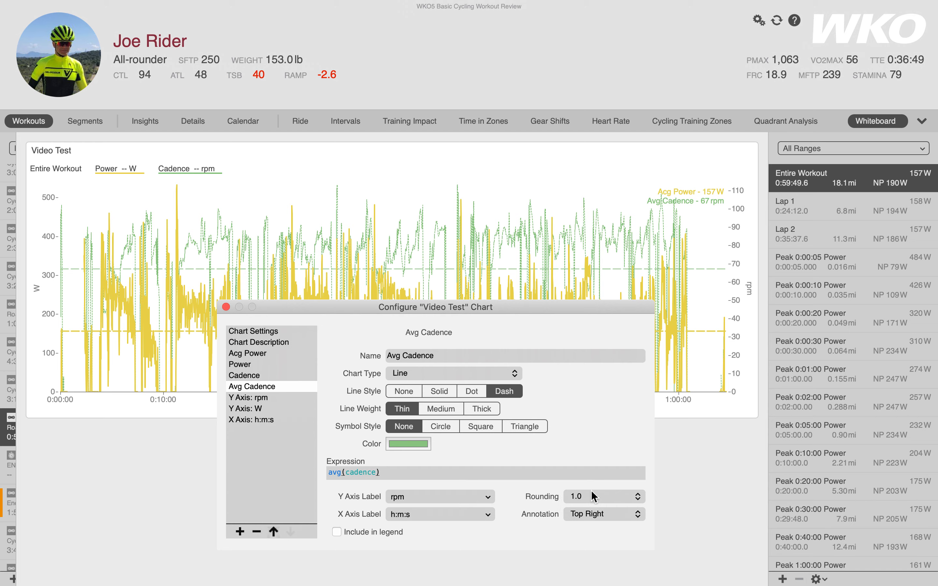
Try a rounding of 0.01 on the Avg Cadence series and return it to 1.0.
left_click(638, 497)
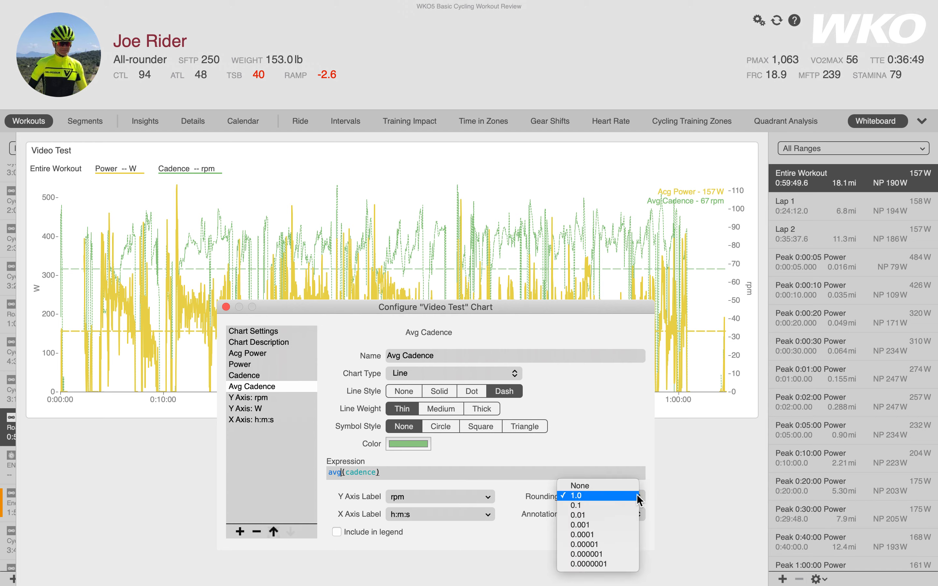
left_click(617, 516)
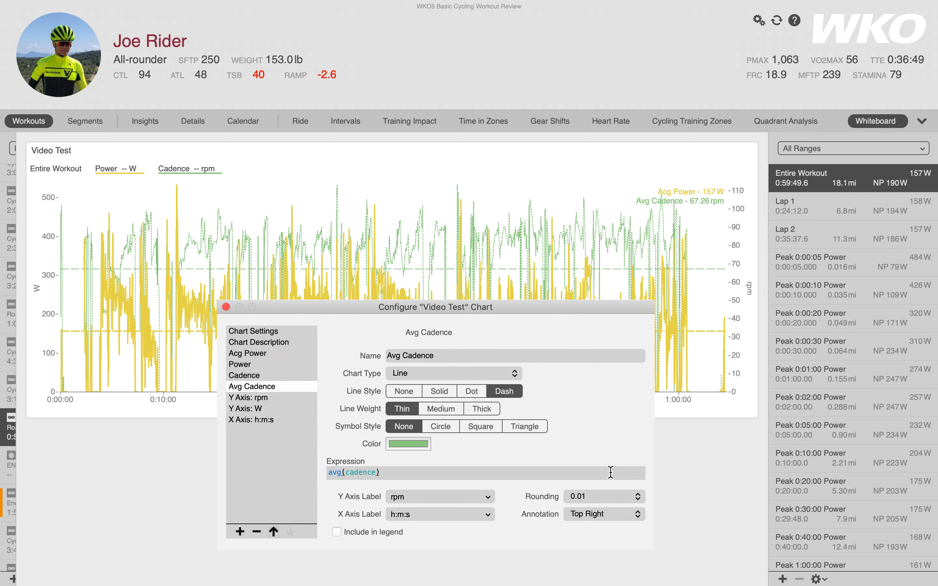
left_click(642, 498)
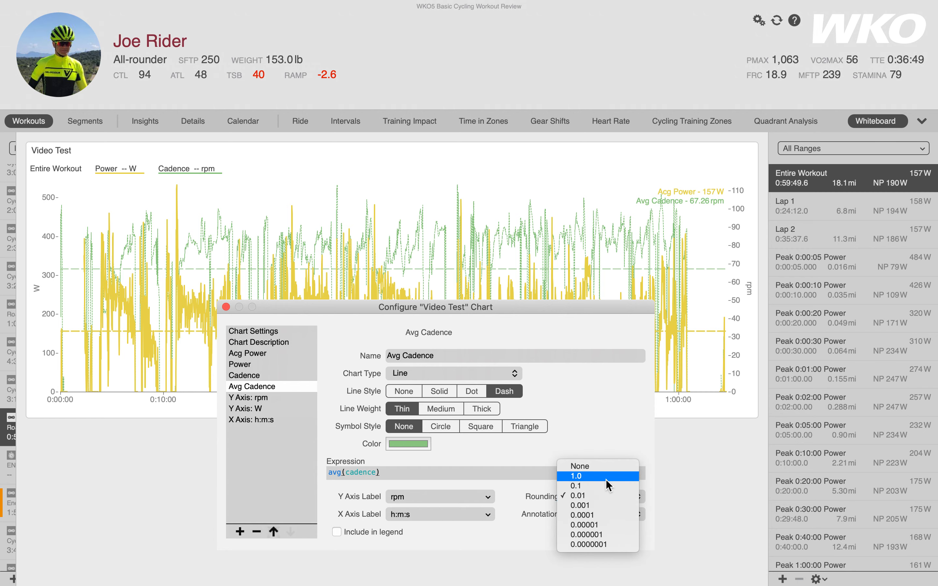
left_click(597, 476)
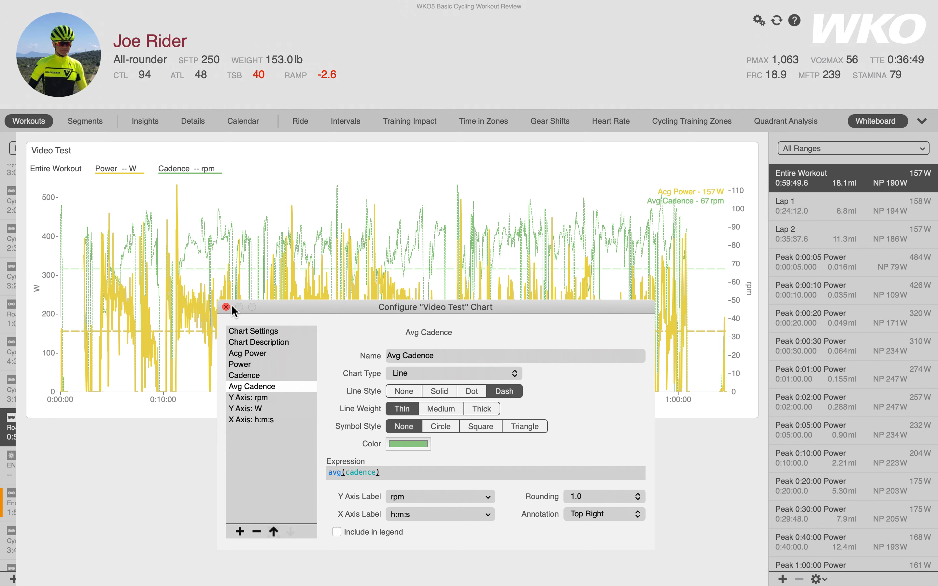
Close the configuration window of the Video Test chart to show the whole chart.
left_click_drag(296, 305, 314, 197)
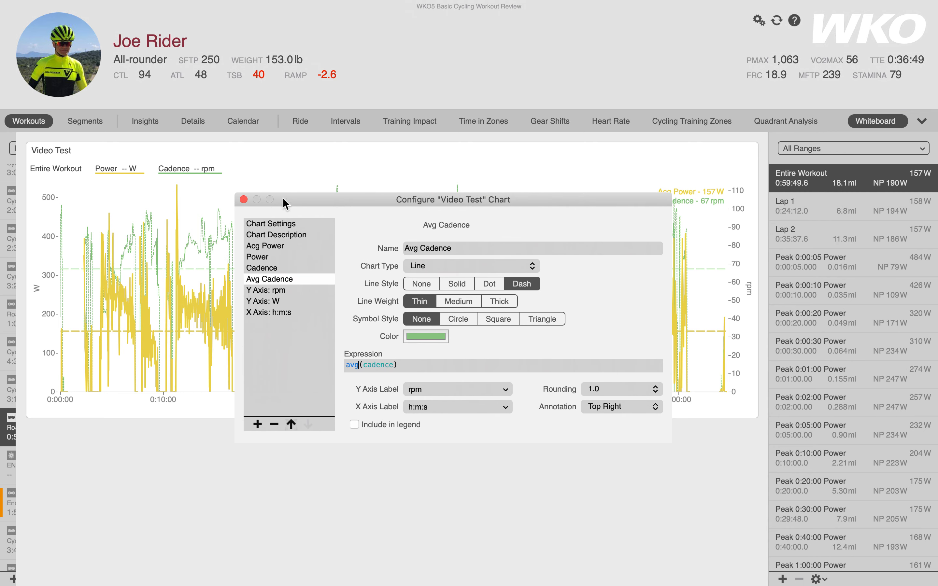
left_click(244, 200)
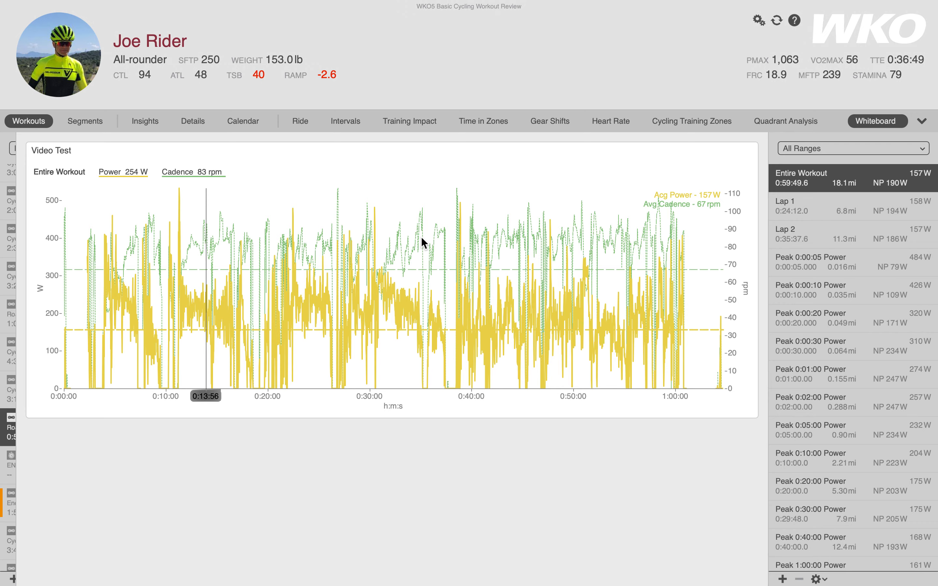
Switch to Safari to close the WKO5 Expression Reference window, and advance the presentation behind it to the Lesson 6 slide.
key("ctrl+Left")
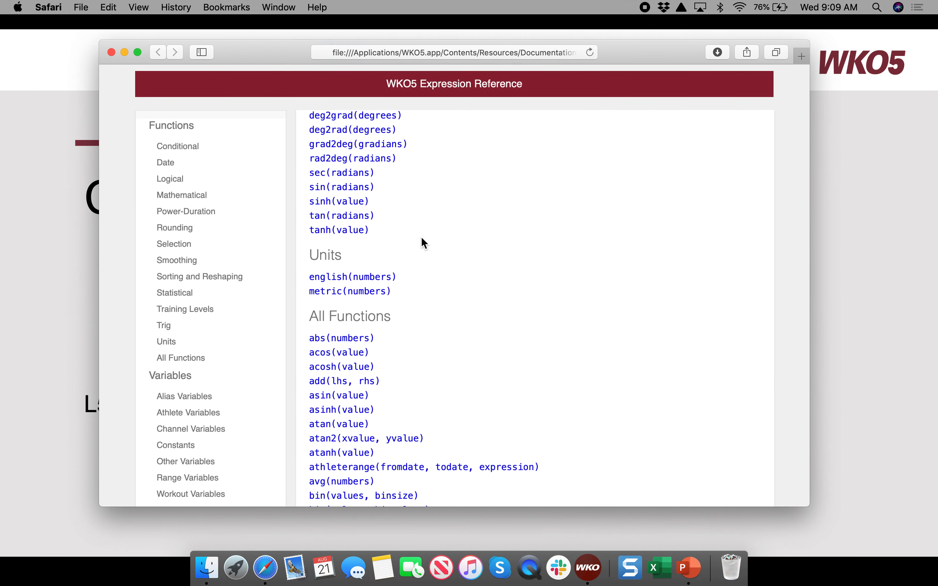
left_click(112, 55)
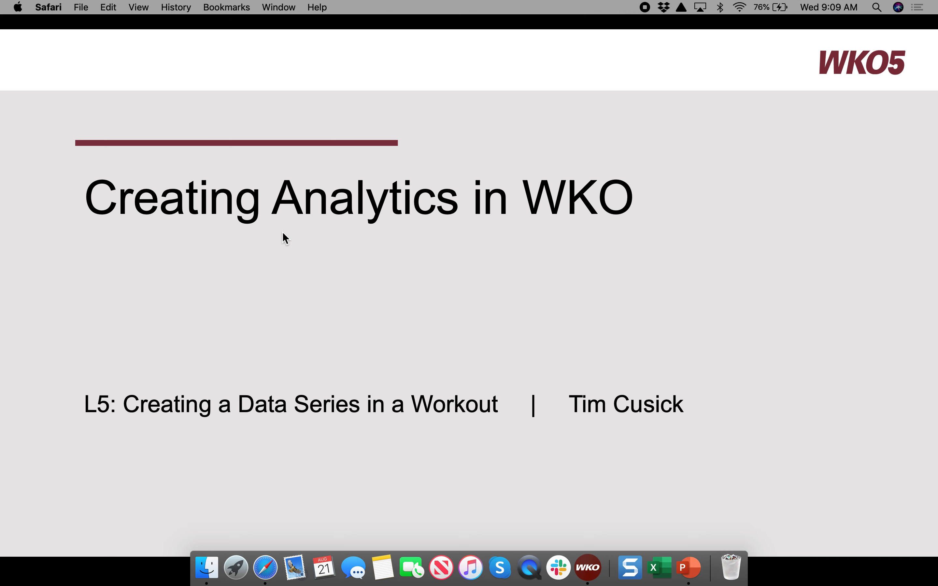
key("Right")
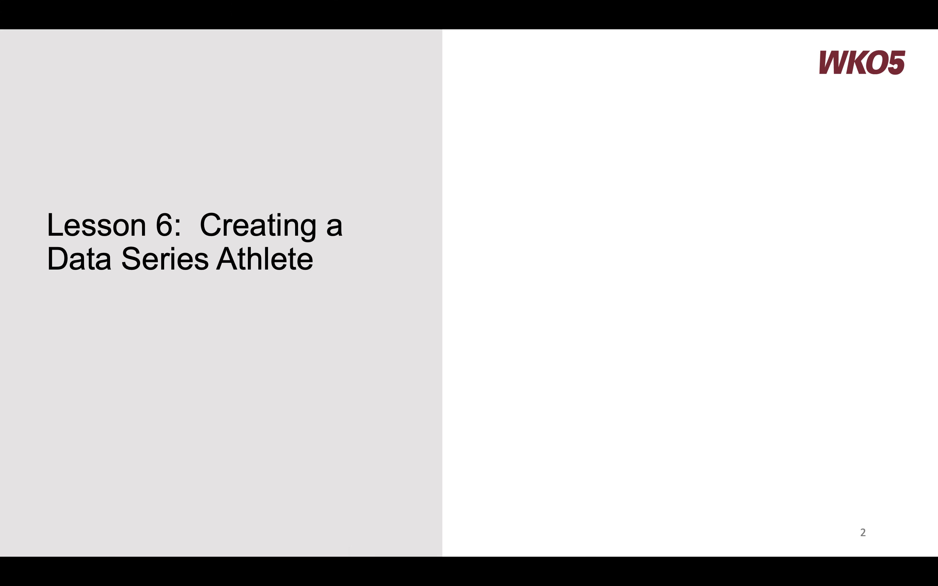